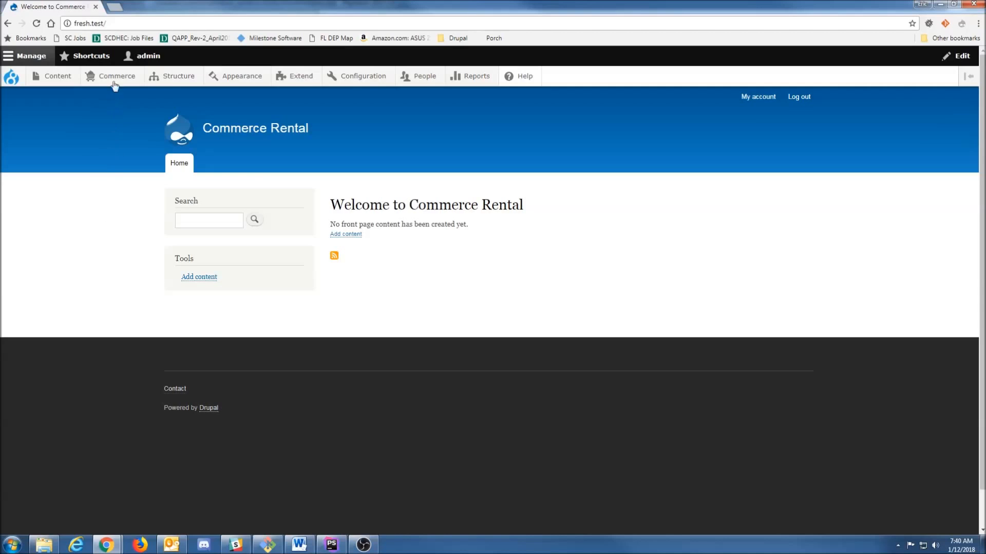
Set the Default order type's workflow to "Fulfillment, with returns (rental)" in the Commerce order configuration and save it.
mouse_move(114, 84)
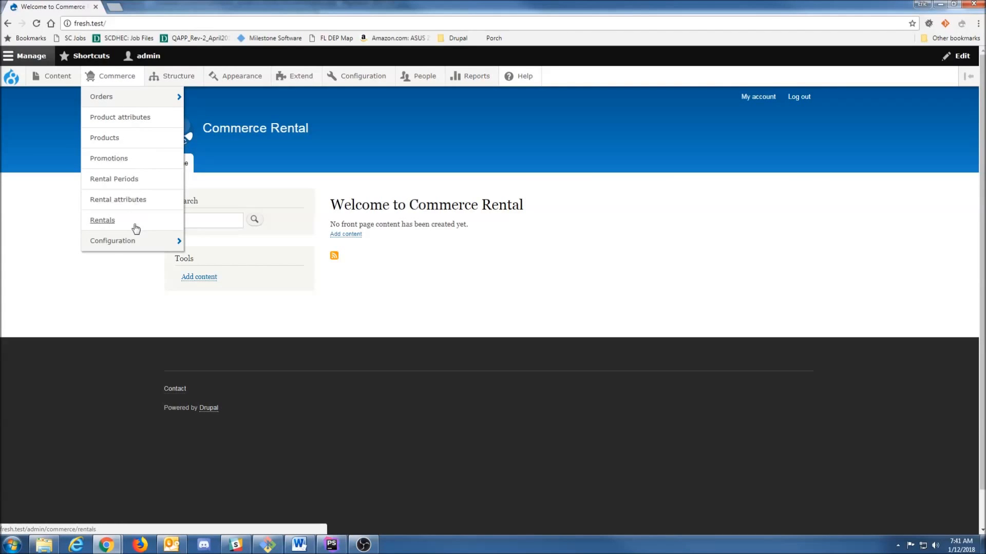
mouse_move(139, 238)
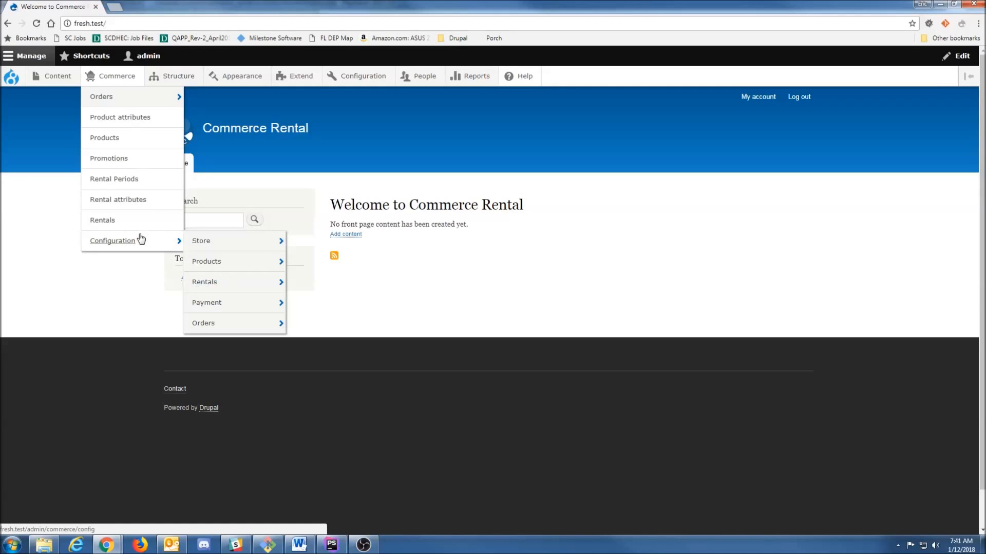
mouse_move(236, 282)
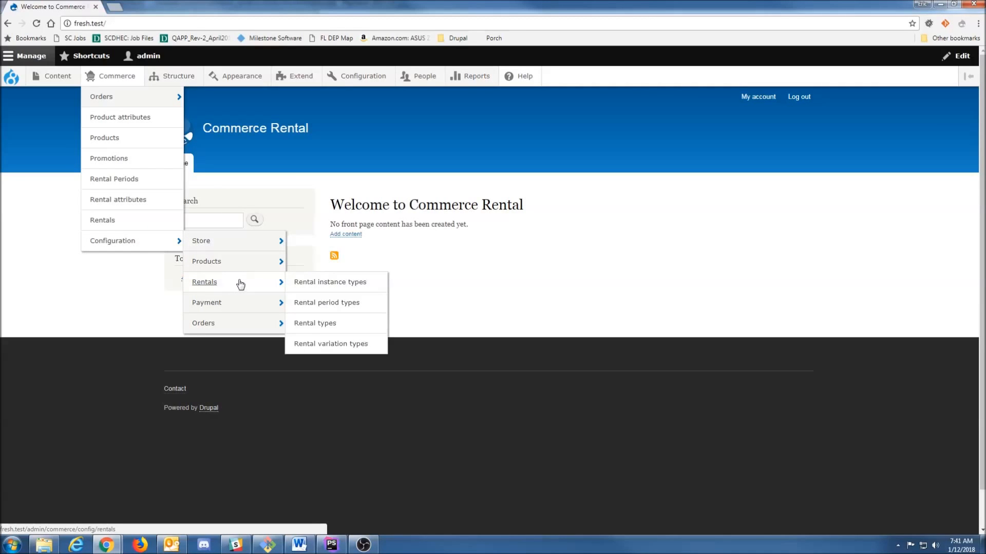
mouse_move(234, 325)
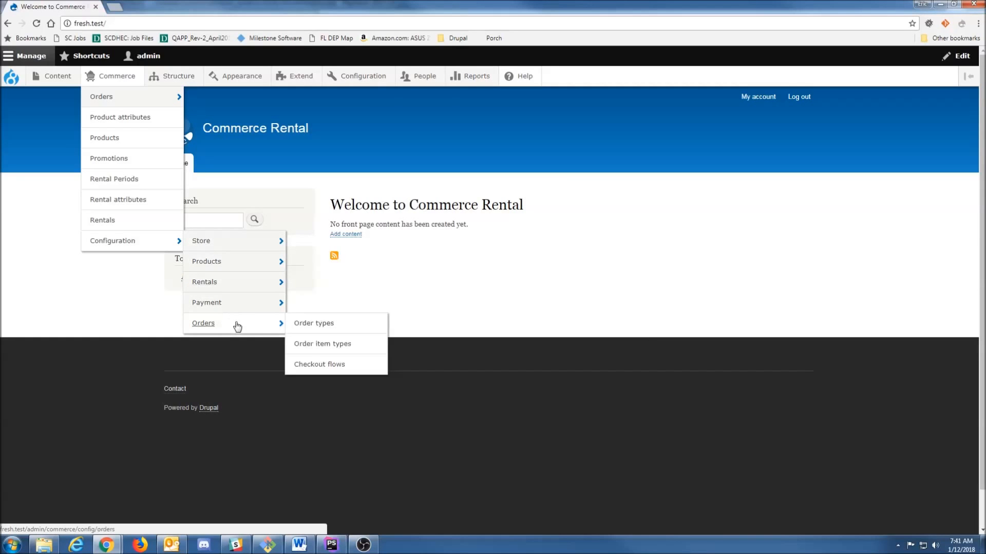
click(296, 326)
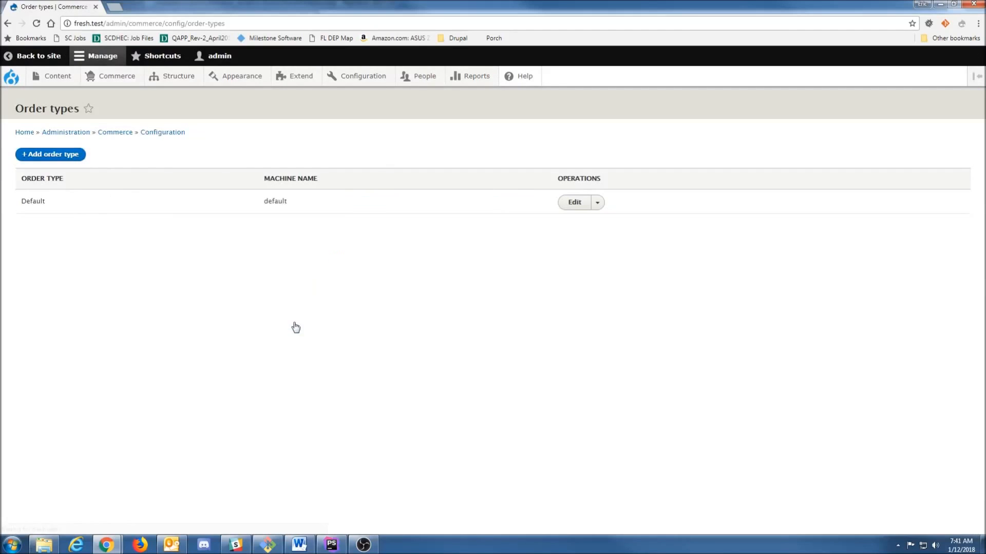
click(571, 210)
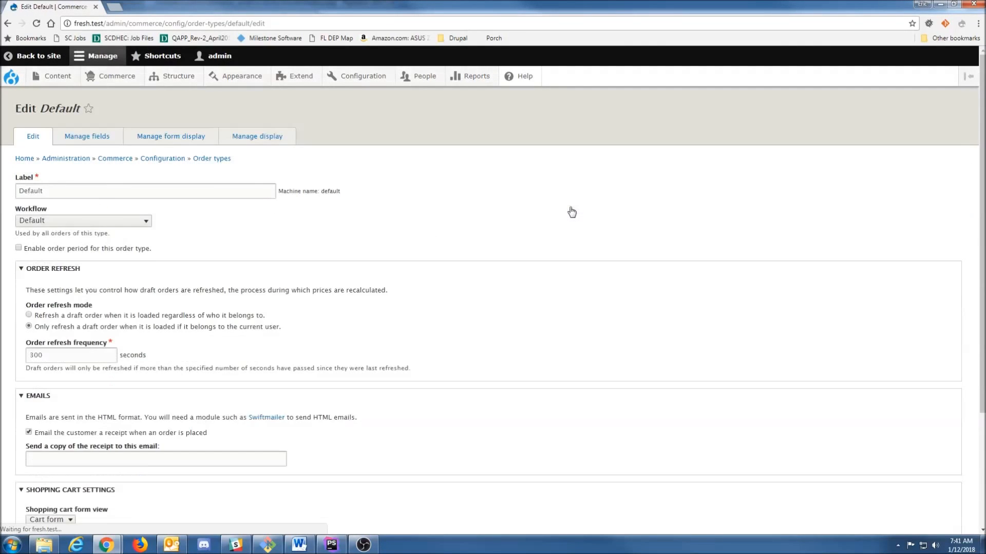
click(134, 221)
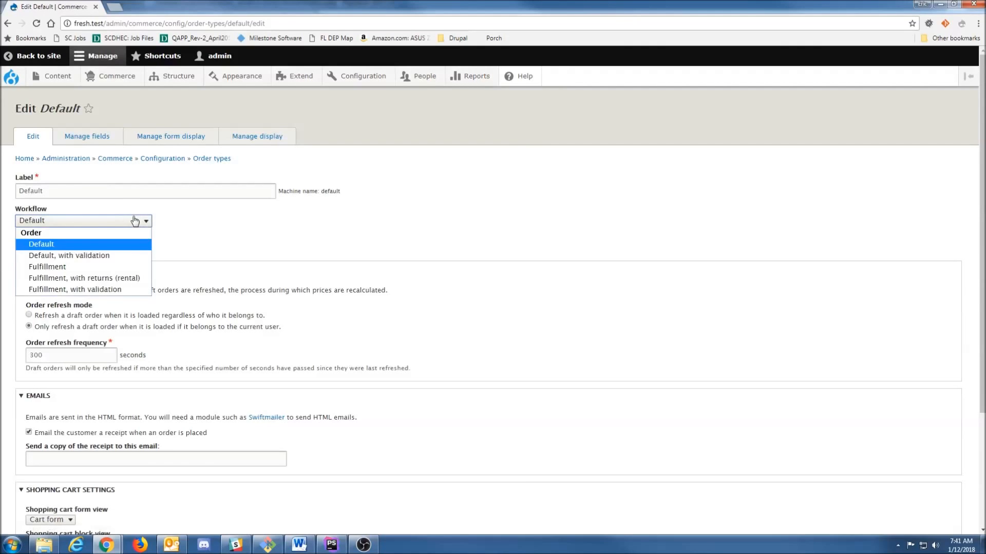
click(130, 279)
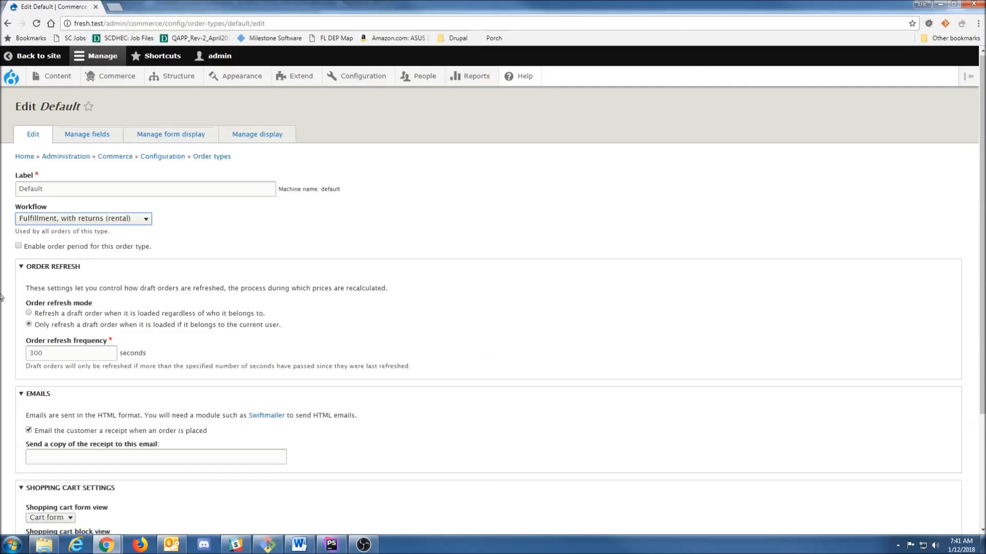
scroll(1, 300, down, 2)
scroll(2, 301, down, 2)
click(34, 478)
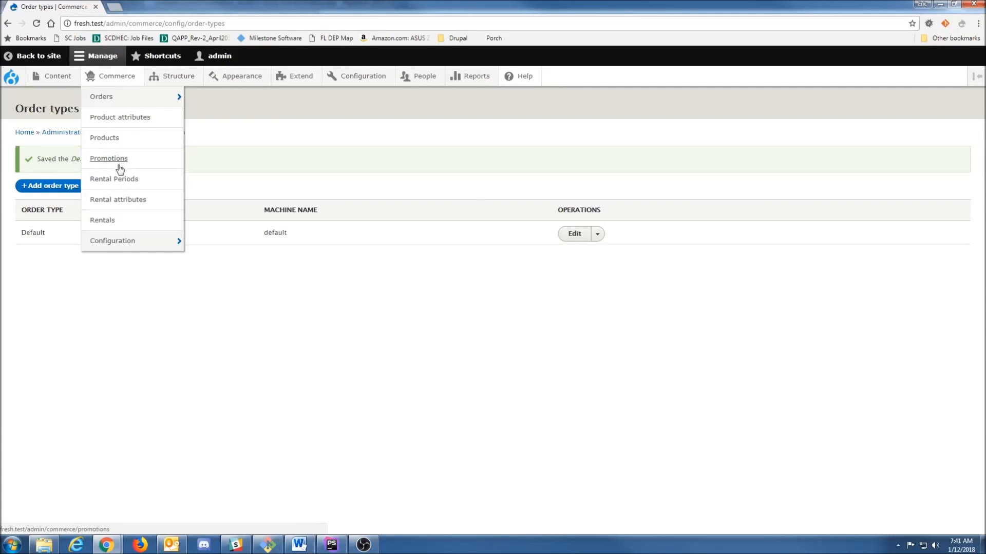
Check the form for a new rental, and create a rental period titled Daily with Days granularity and 1 time unit.
click(110, 221)
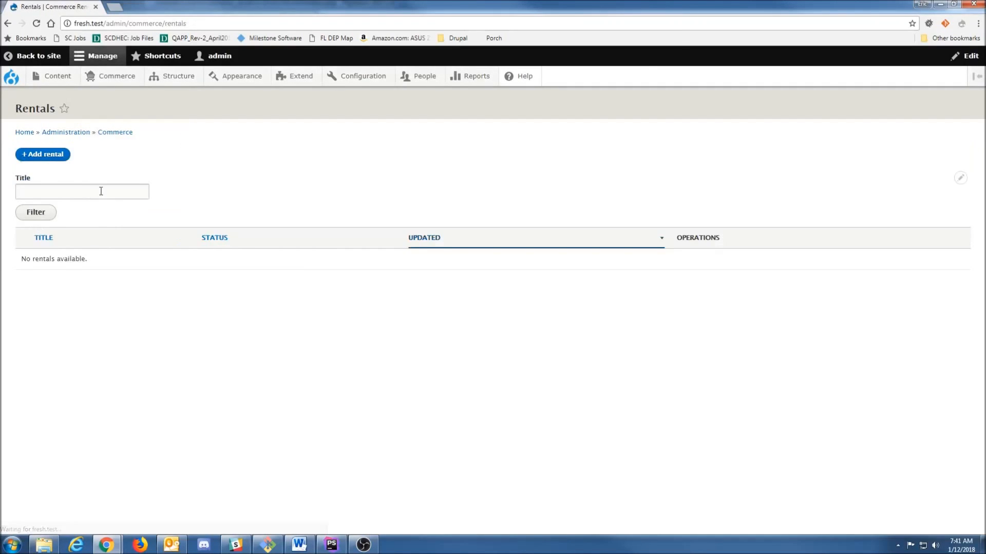
click(61, 159)
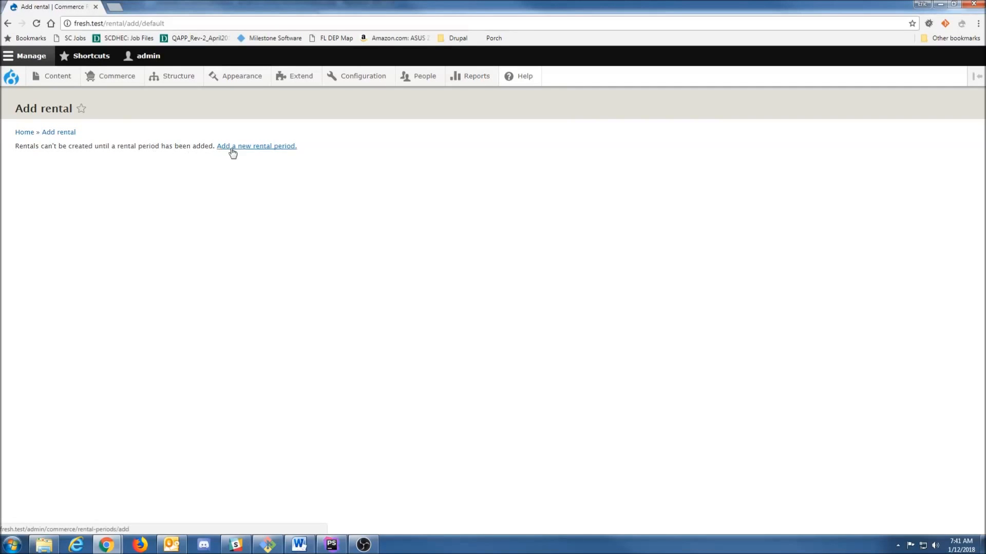
mouse_move(117, 81)
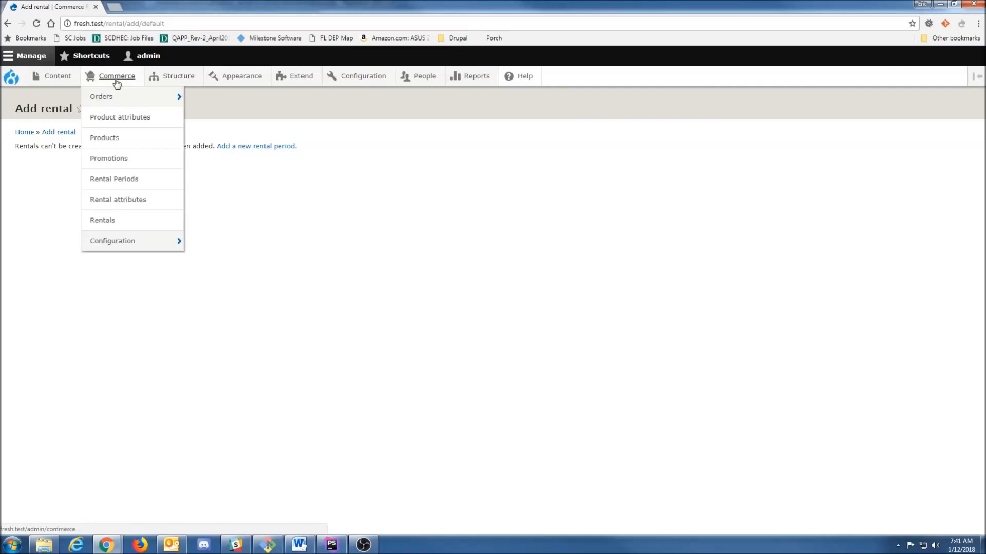
click(123, 180)
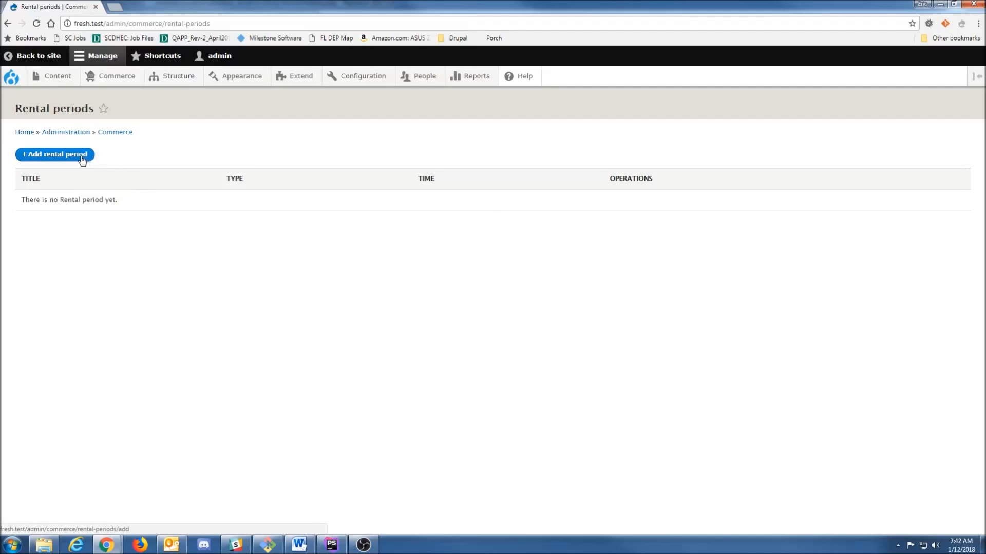
click(82, 158)
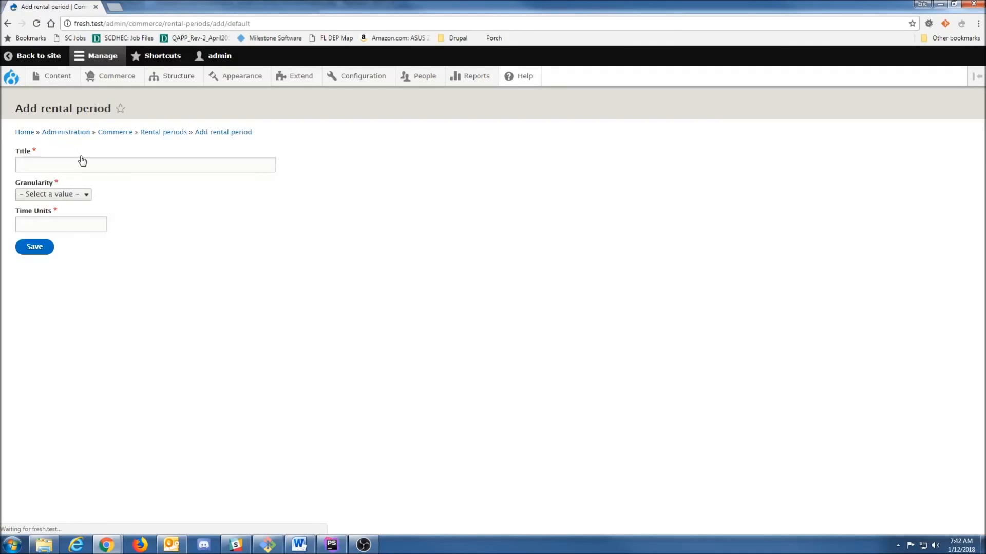
click(89, 163)
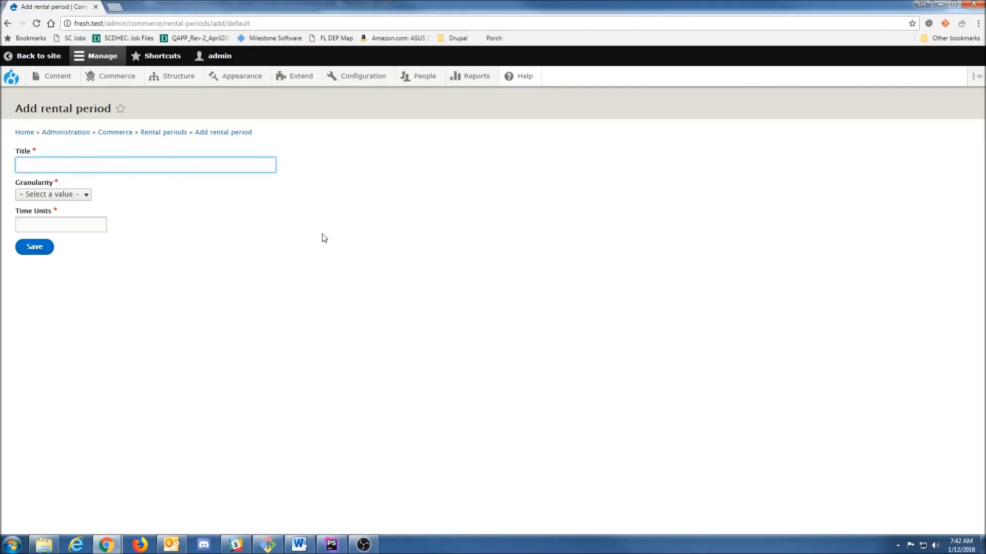
text(Daily)
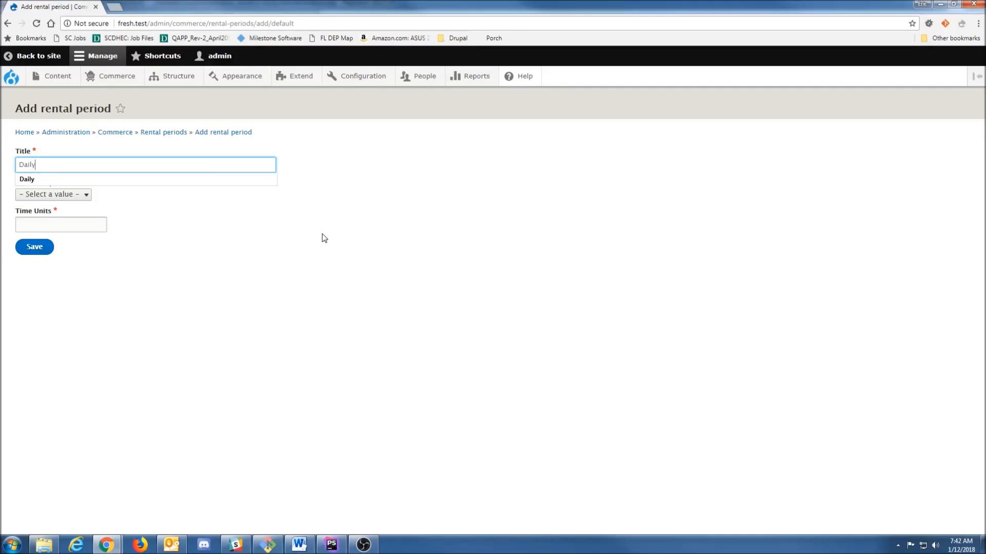
key(Tab)
key(d)
key(Tab)
text(1)
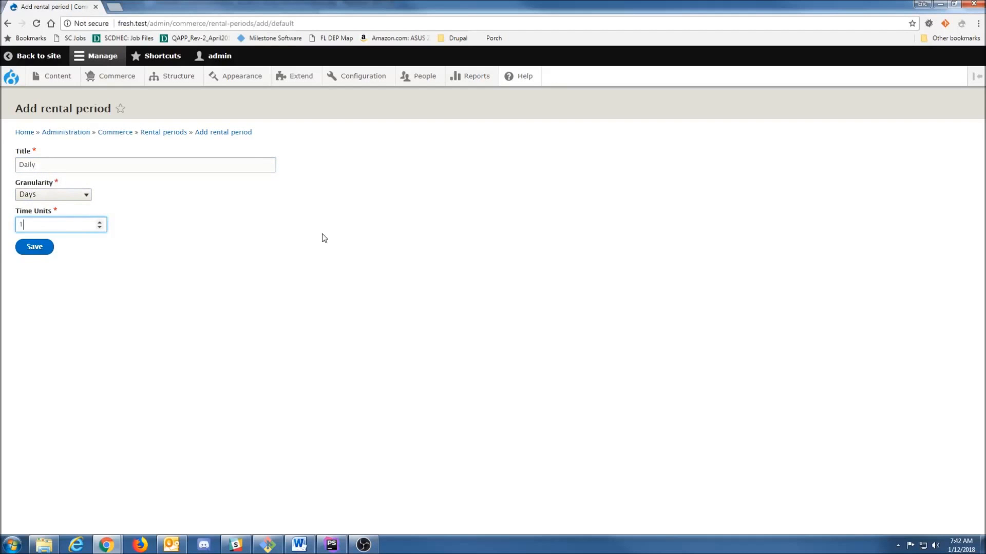
click(35, 247)
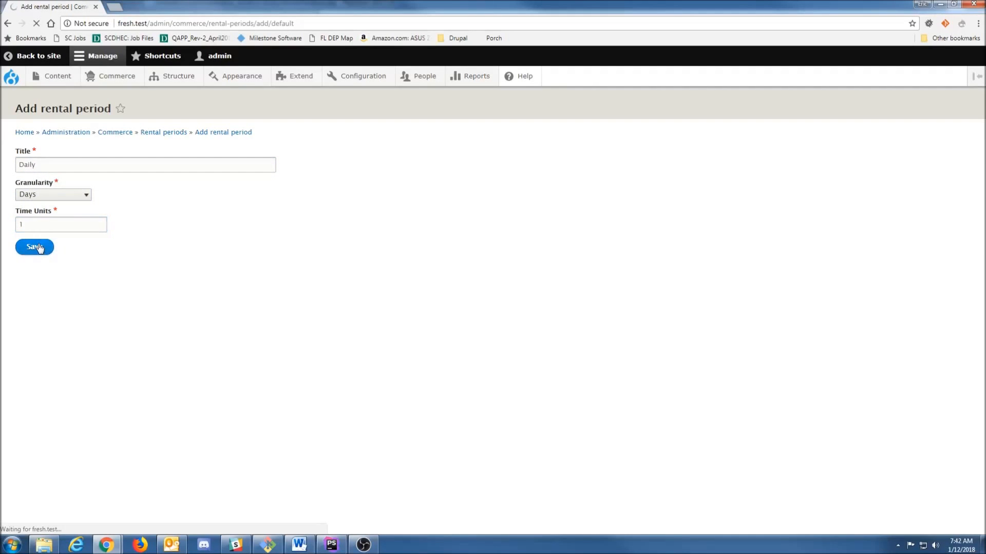
Create a rental period titled Weekly with Days granularity and 7 time units.
click(45, 196)
text(Weekly)
key(Tab)
key(d)
key(Tab)
text(7)
click(154, 354)
click(32, 281)
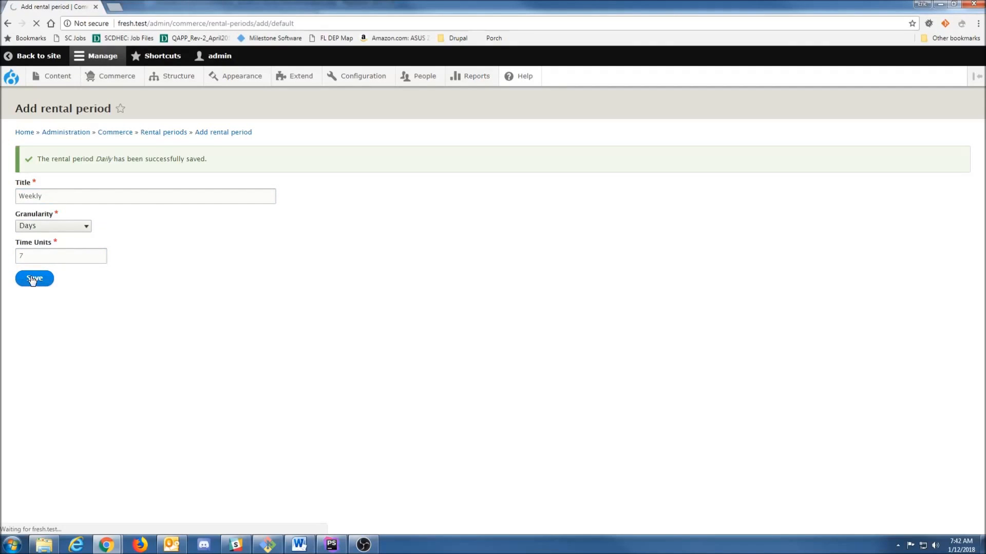
Create a rental period titled Monthly with Days granularity and 28 time units.
click(47, 197)
text(Monthly)
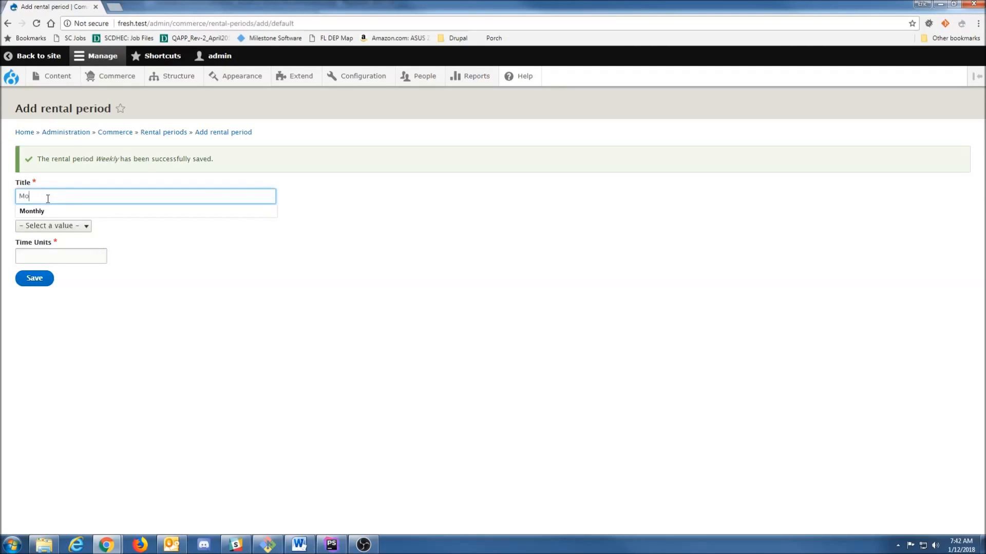
key(Tab)
key(Down)
key(Tab)
text(28)
click(182, 379)
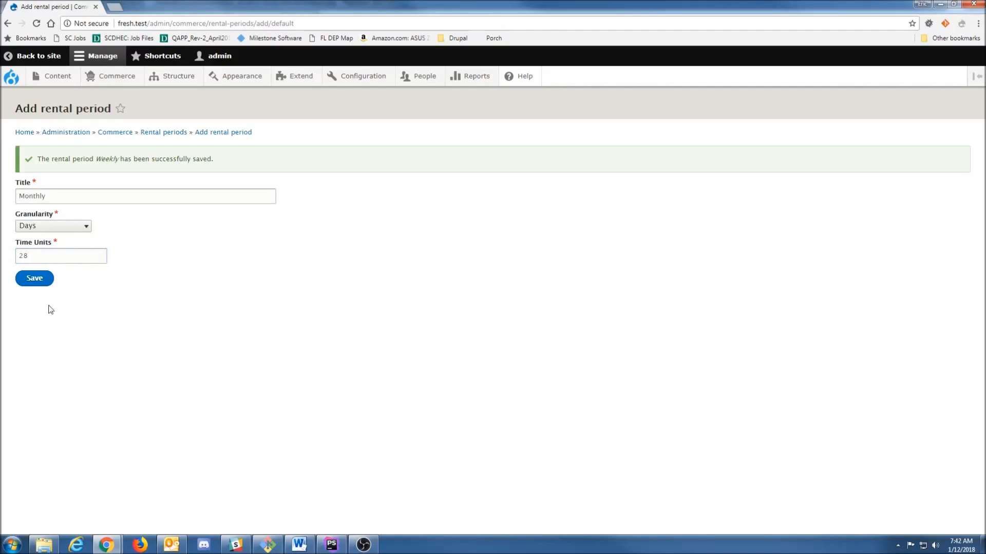
click(35, 280)
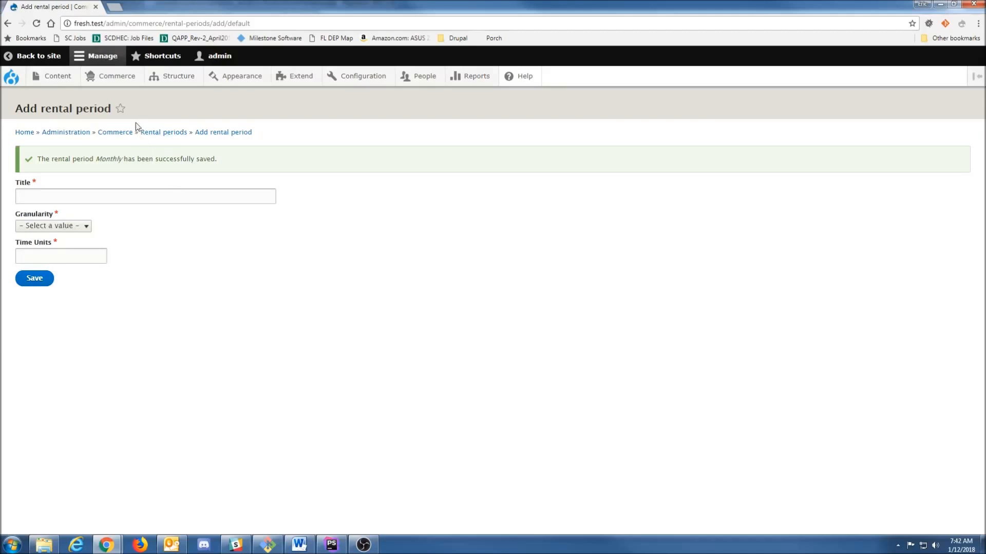
Start a new Commerce rental and title it "Rental 1".
mouse_move(120, 77)
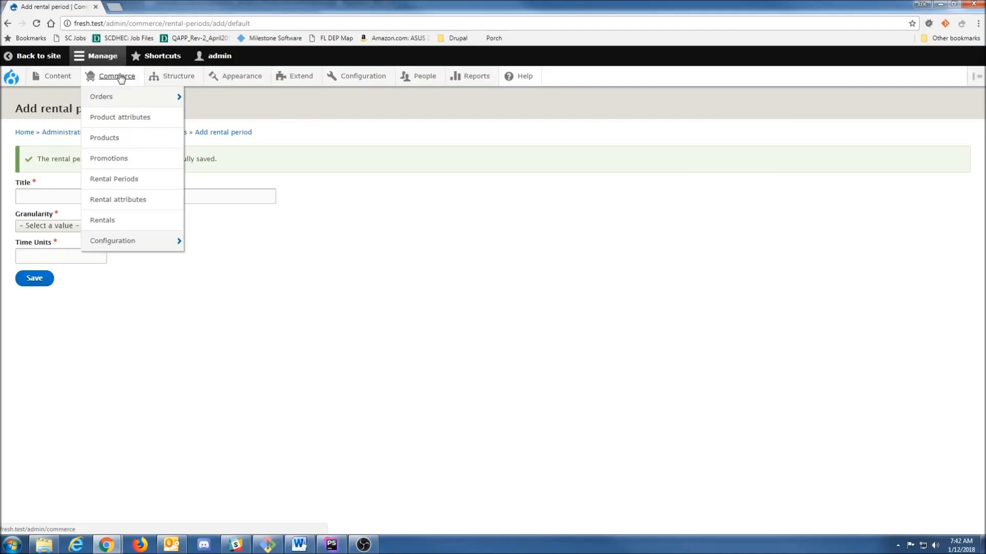
click(112, 220)
click(49, 155)
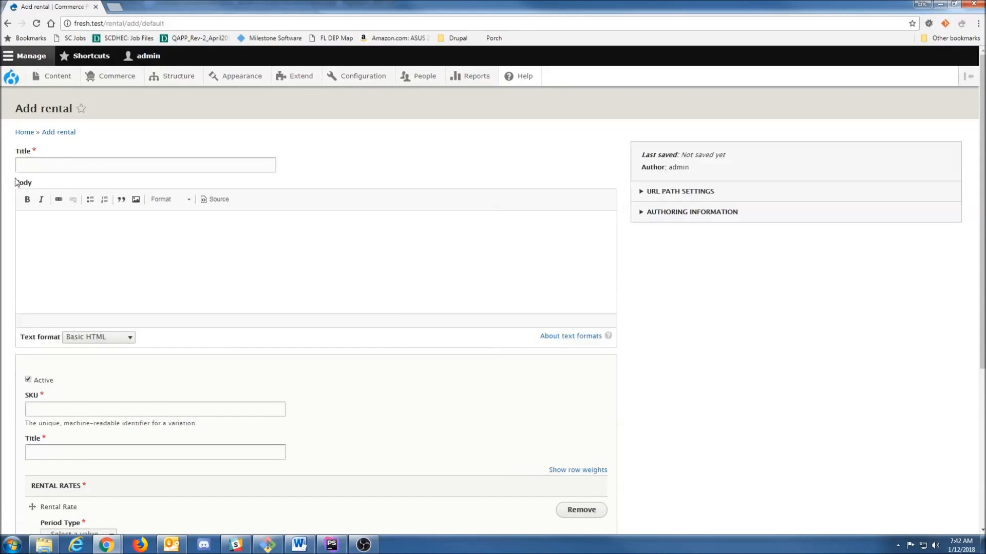
click(156, 171)
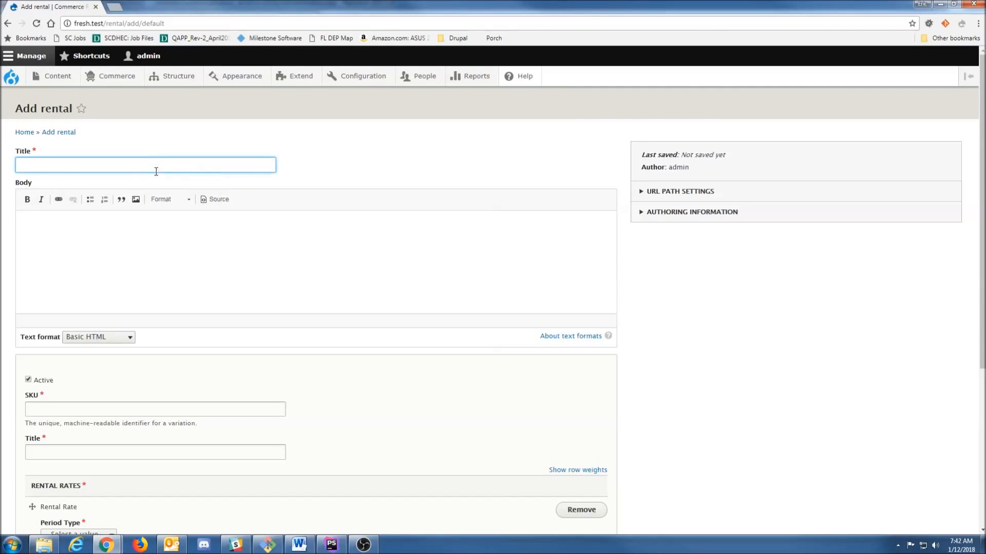
text(Rental 1)
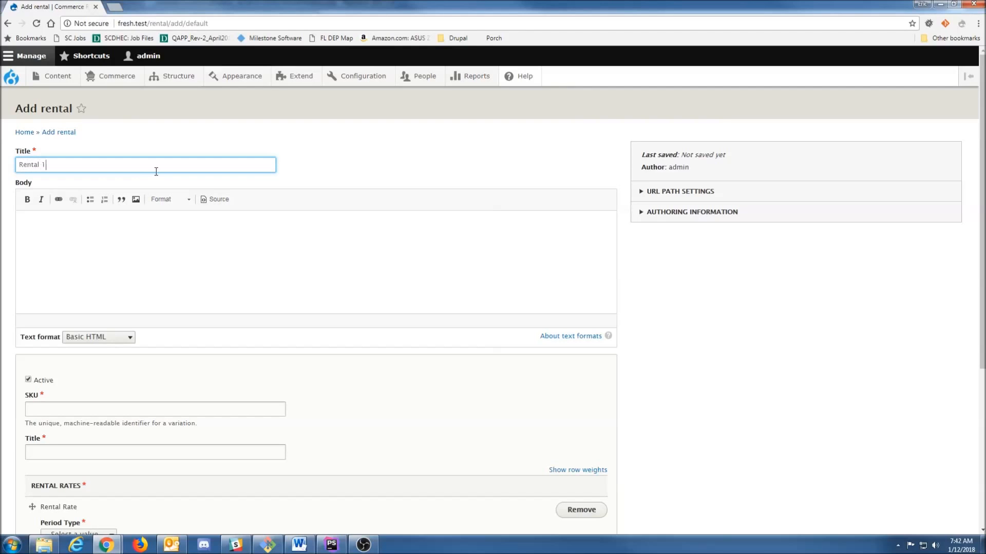
Give the rental's variation the SKU RV1 and the title "Rental Variation 1".
scroll(144, 256, down, 3)
click(79, 261)
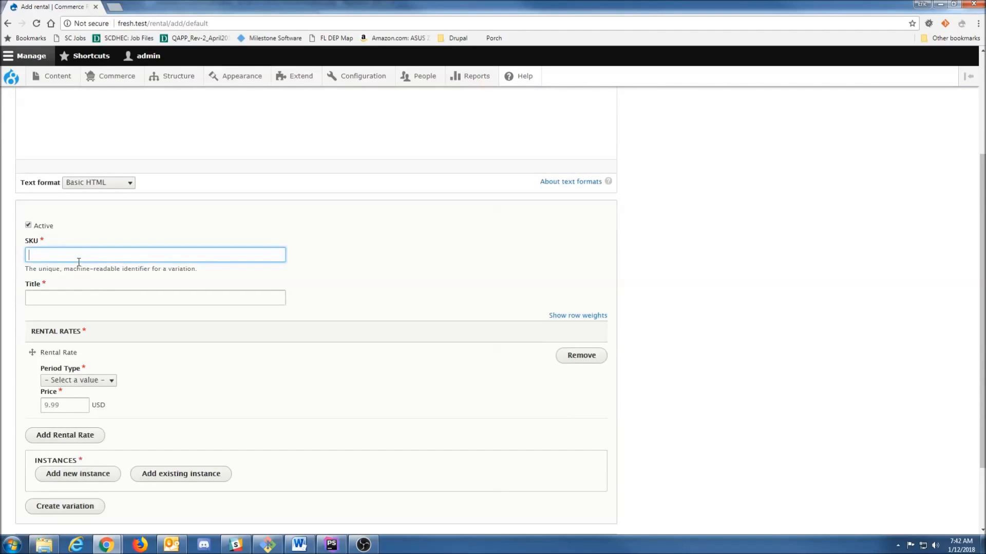
text(Rv)
text(V1)
key(Tab)
text(Rental Variation 1)
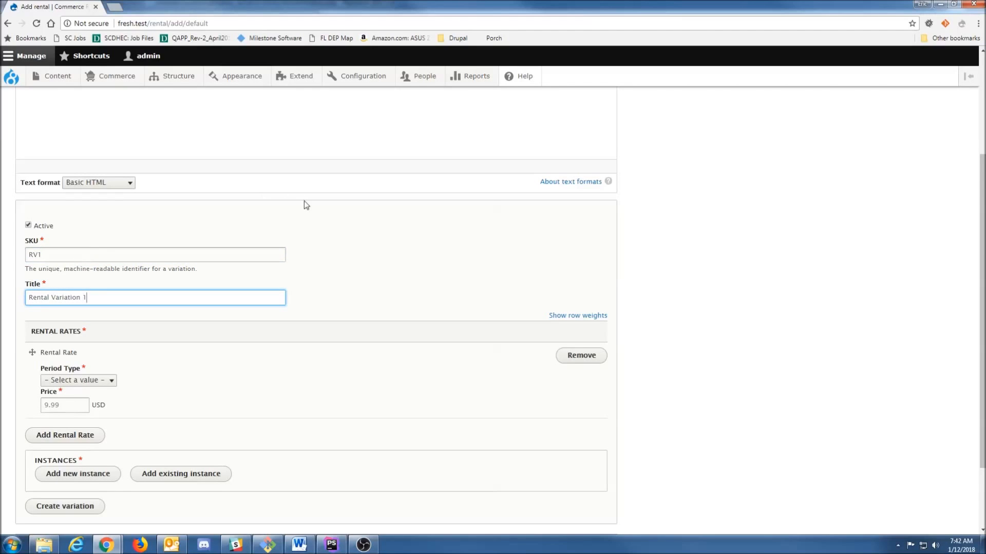
Examine the fields of the Rental Rate paragraph type in a separate browser tab, keeping the rental form open.
scroll(305, 204, down, 1)
scroll(305, 204, down, 1)
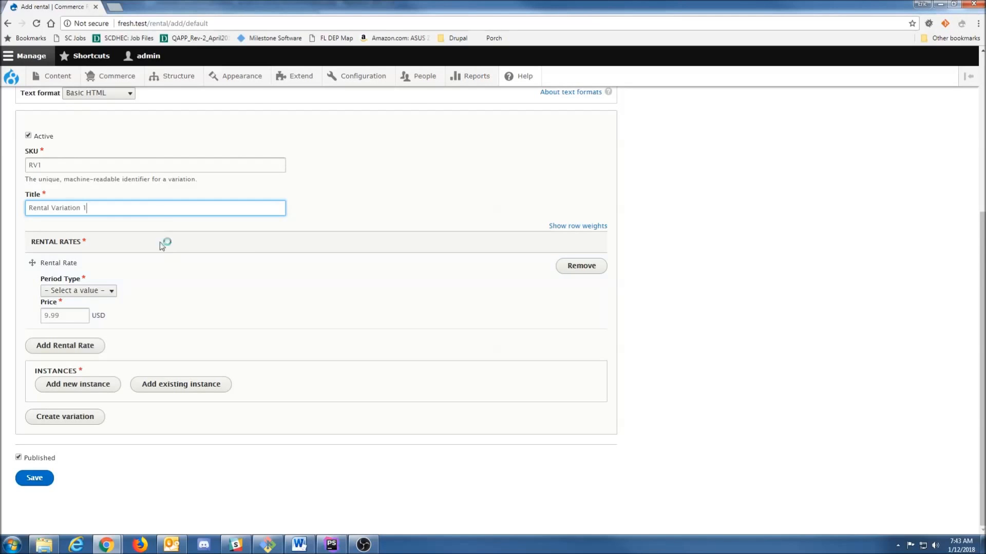
mouse_move(174, 83)
mouse_move(195, 220)
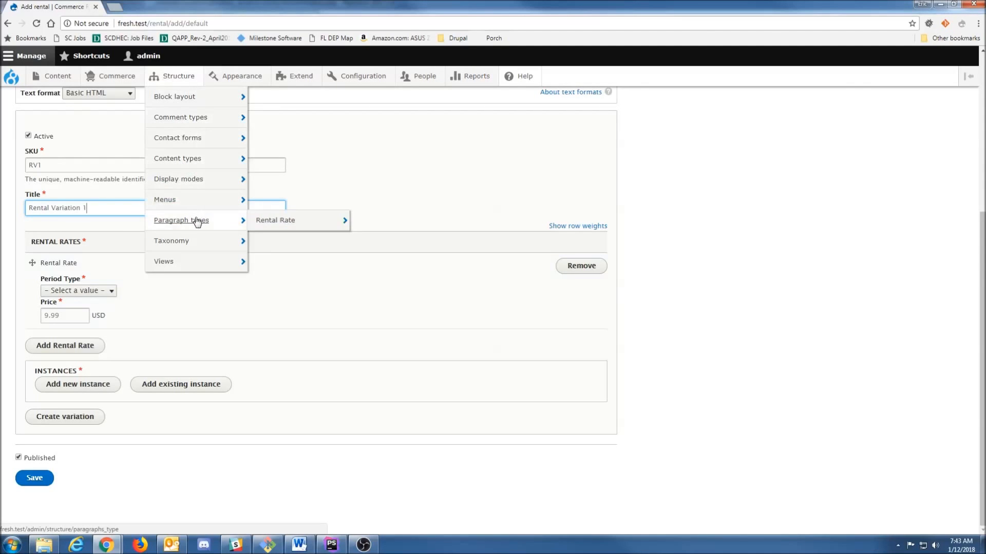
mouse_move(283, 221)
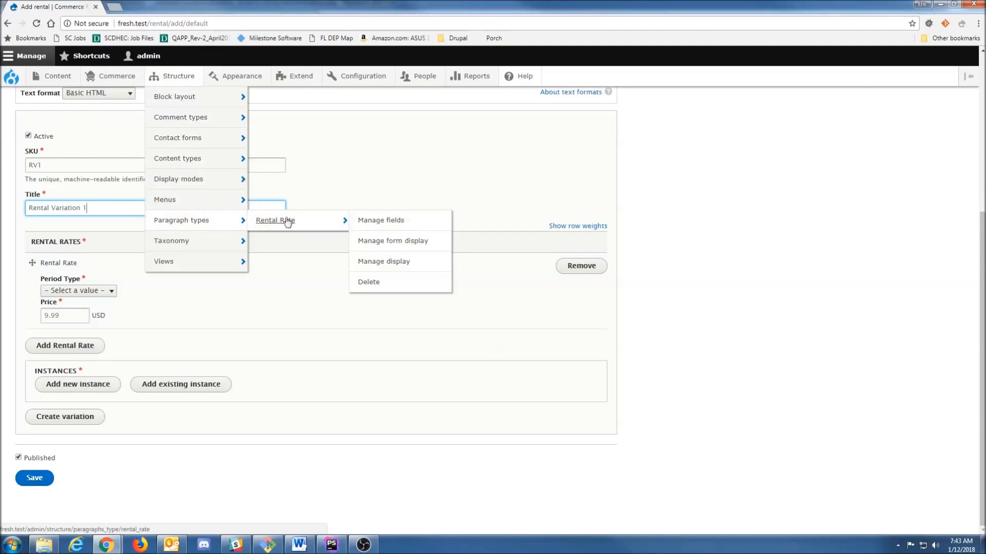
right_click(379, 222)
click(384, 228)
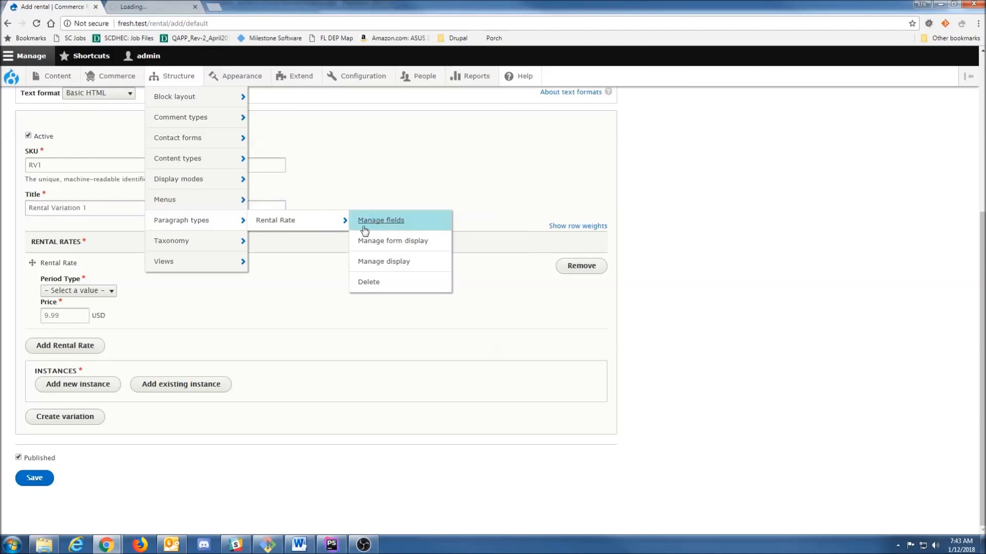
click(154, 6)
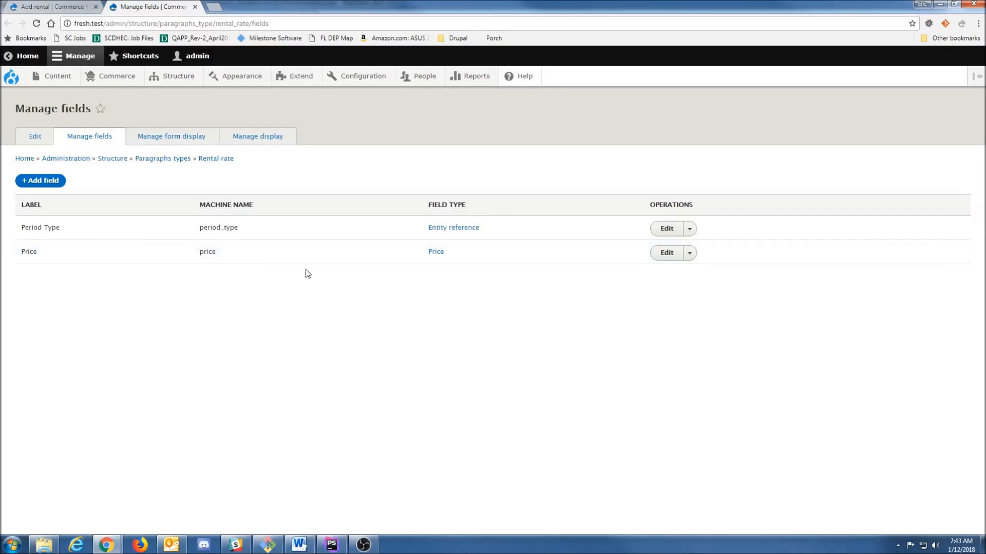
Return to the rental form and set the variation's first rental rate to Daily at 75 USD.
click(51, 5)
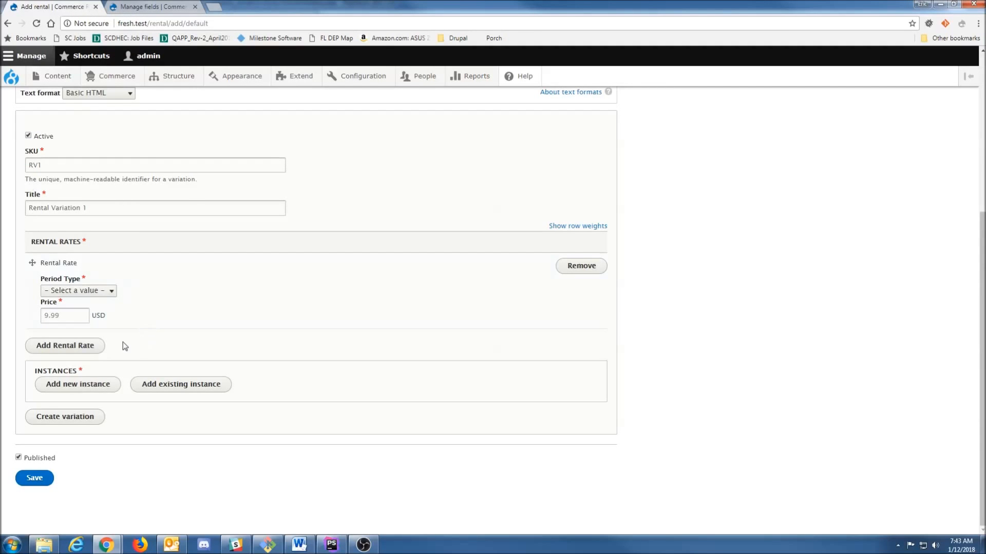
click(108, 292)
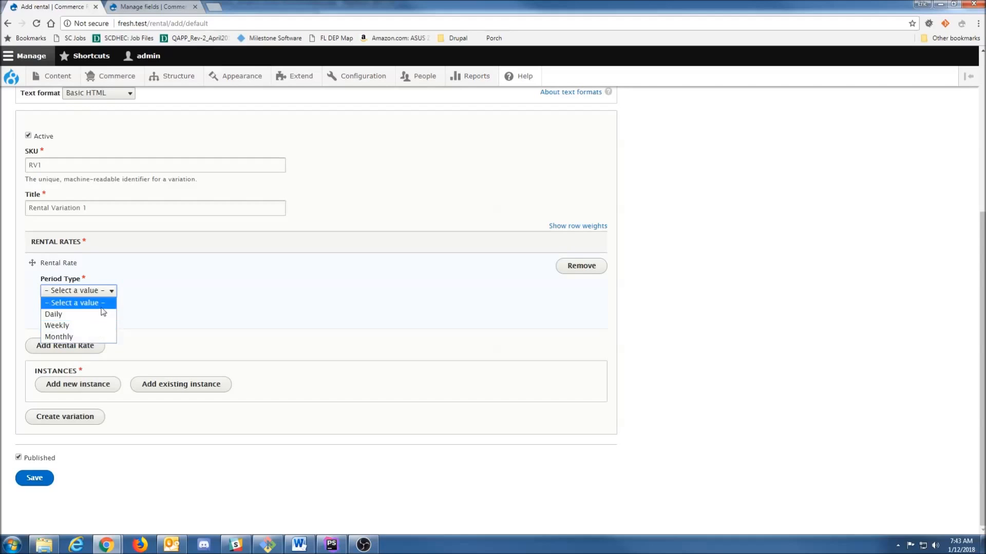
click(102, 315)
click(75, 319)
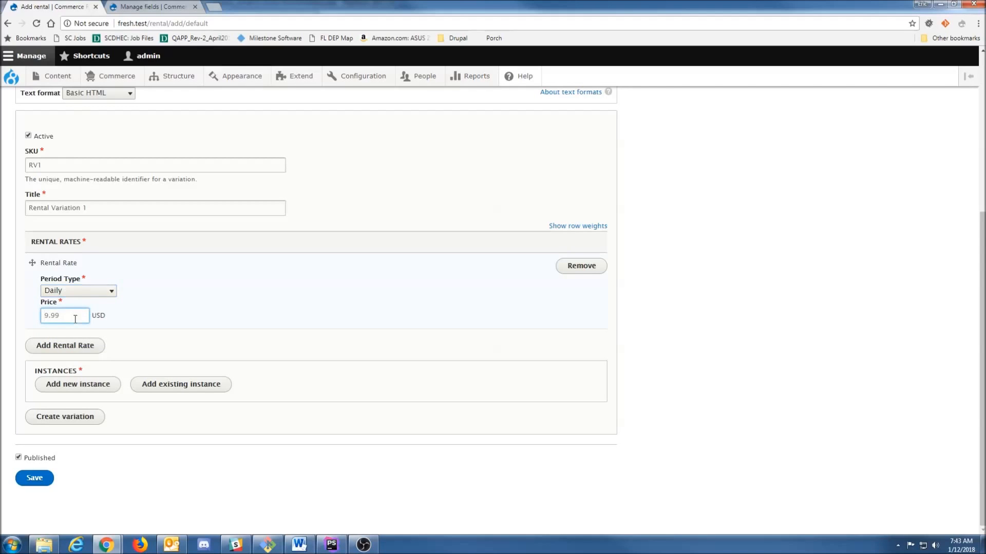
text(75)
Add a second rental rate with the Weekly period type and a price of 255 USD.
click(73, 346)
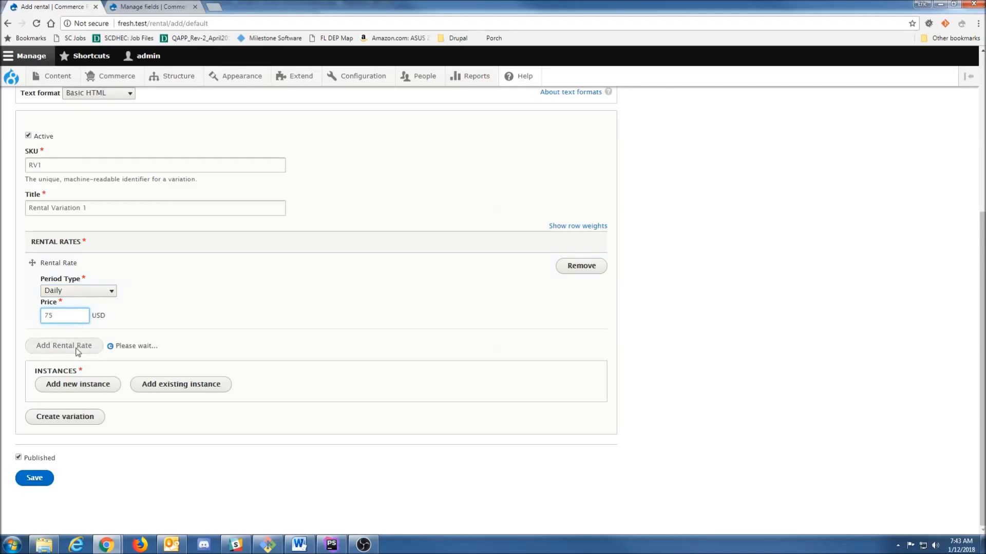
click(89, 368)
click(86, 402)
click(74, 389)
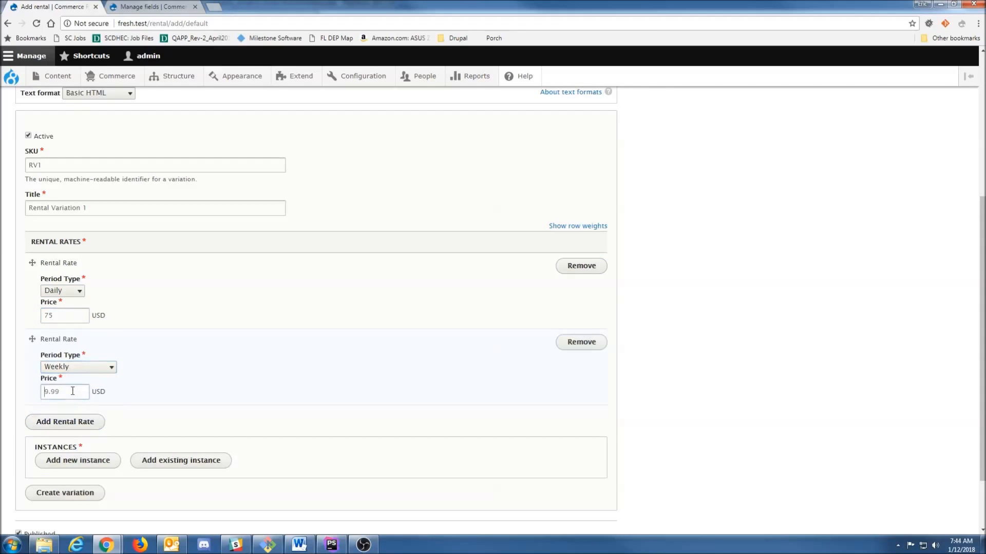
text(255)
Add a third rental rate with the Monthly period type and a price of 765 USD.
scroll(1, 347, down, 3)
click(44, 350)
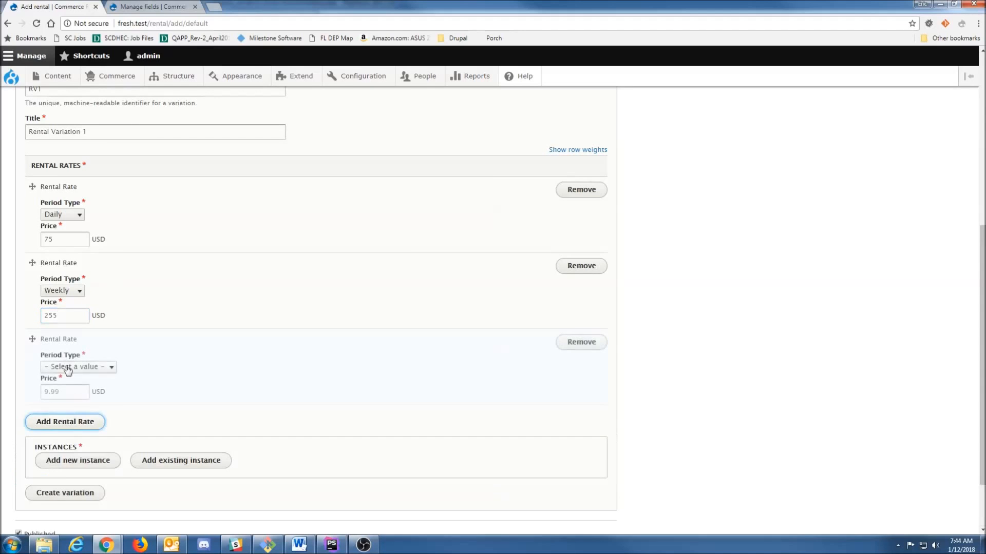
click(72, 368)
click(74, 413)
click(66, 392)
text(765)
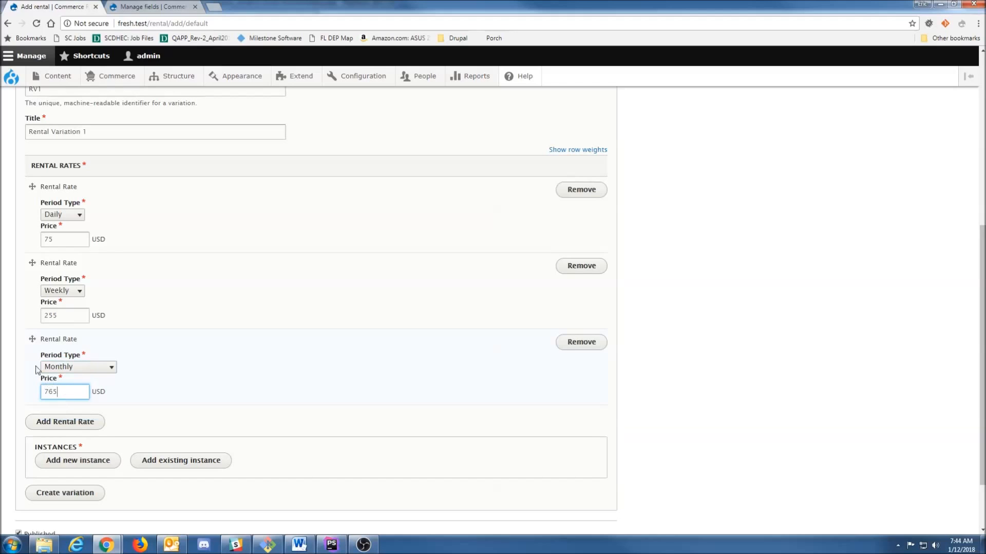
Start a new instance for the variation with serial number 1111 and the title "Instance 1".
scroll(15, 214, down, 2)
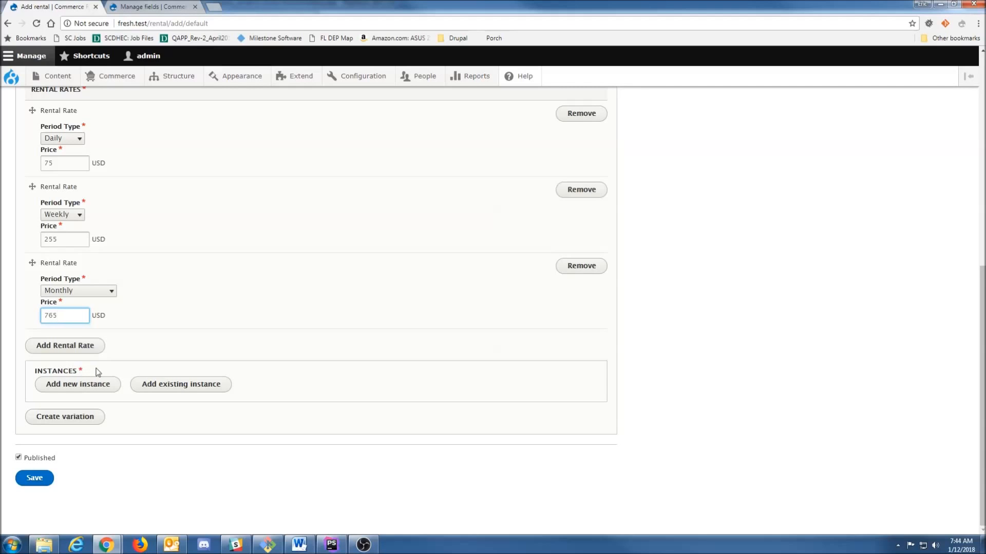
click(68, 389)
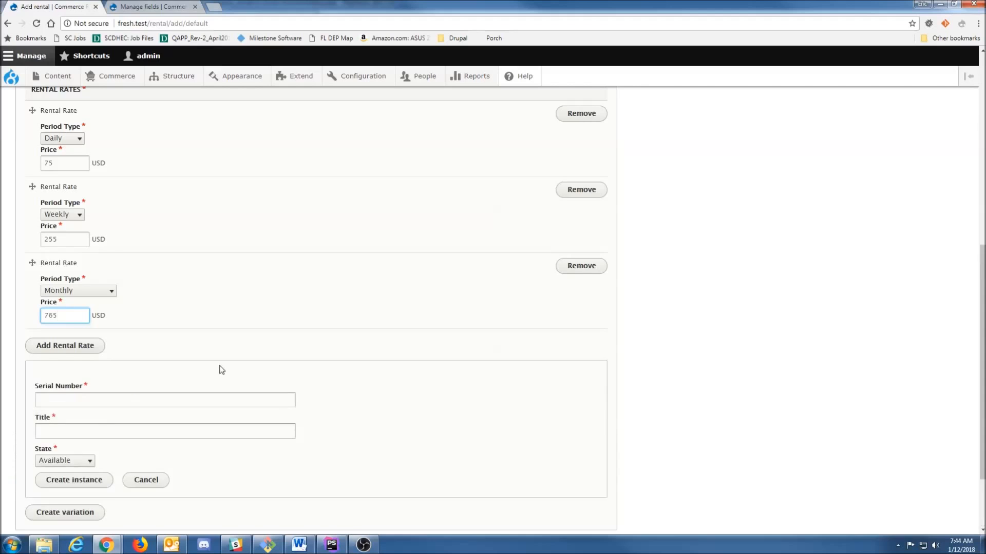
scroll(221, 370, down, 1)
click(124, 348)
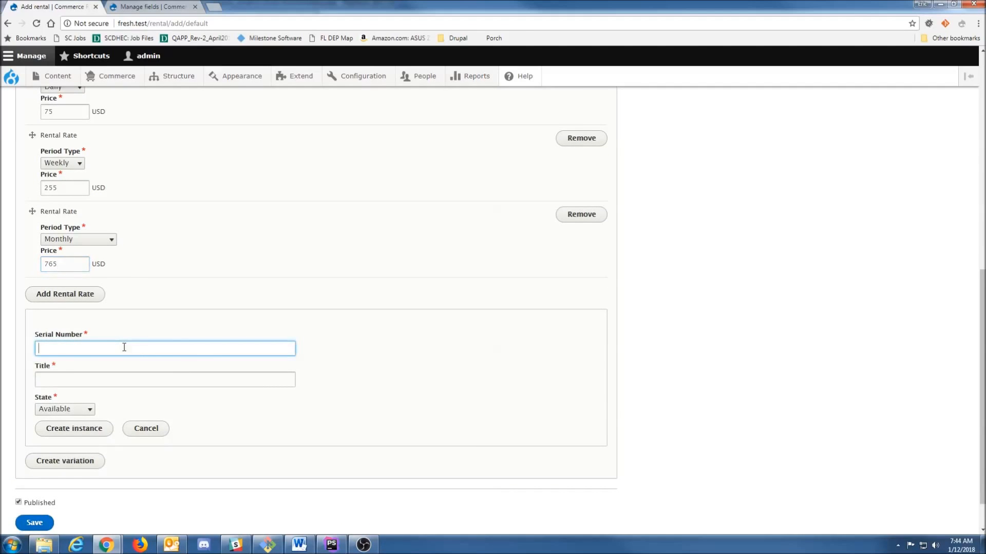
text(1111)
click(130, 380)
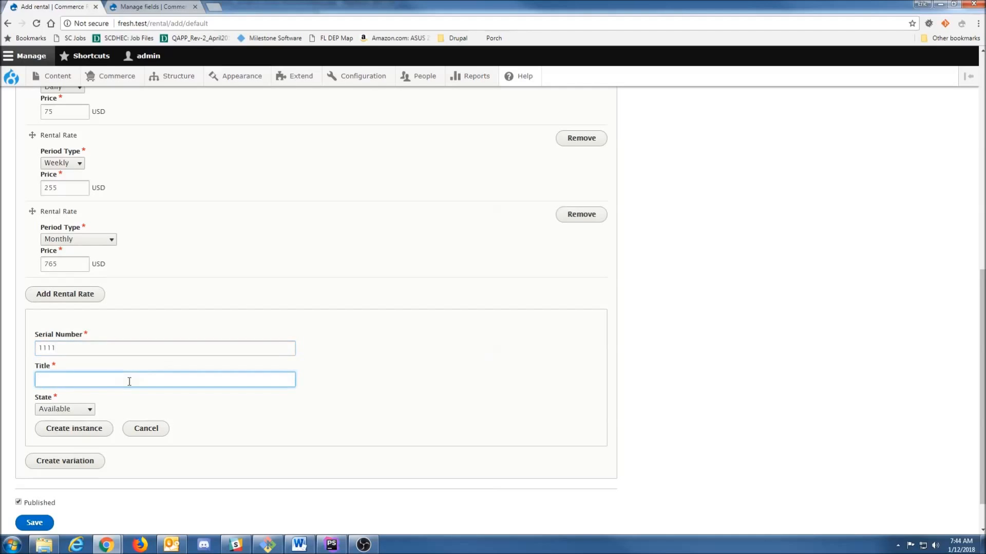
text(Instance 1)
Review the state options for Instance 1, keep it as Available, and create the instance.
scroll(125, 341, down, 1)
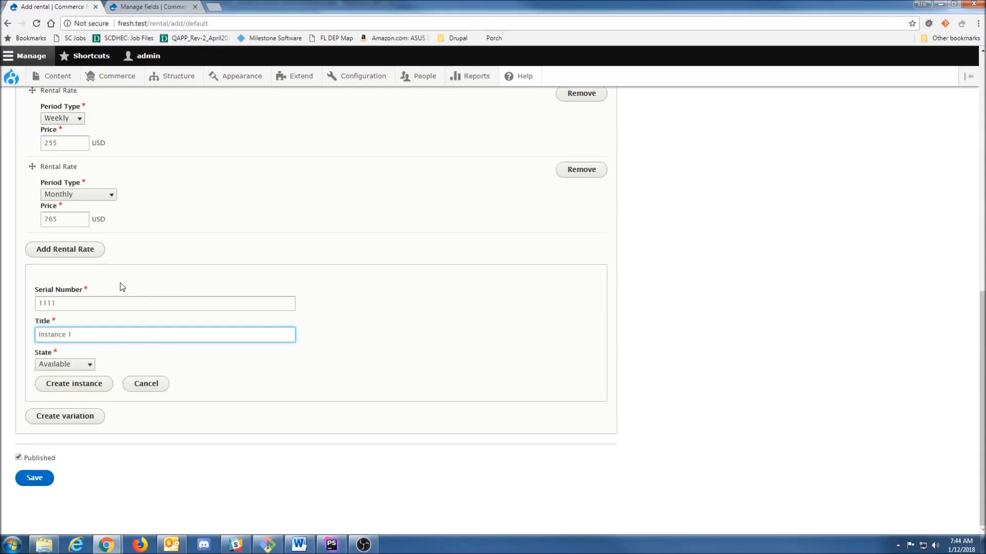
click(88, 365)
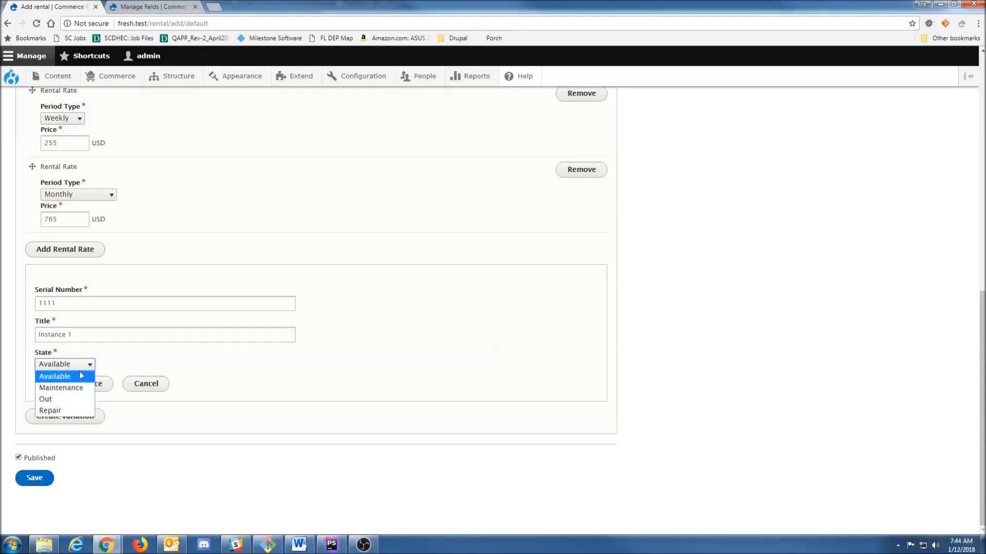
click(83, 368)
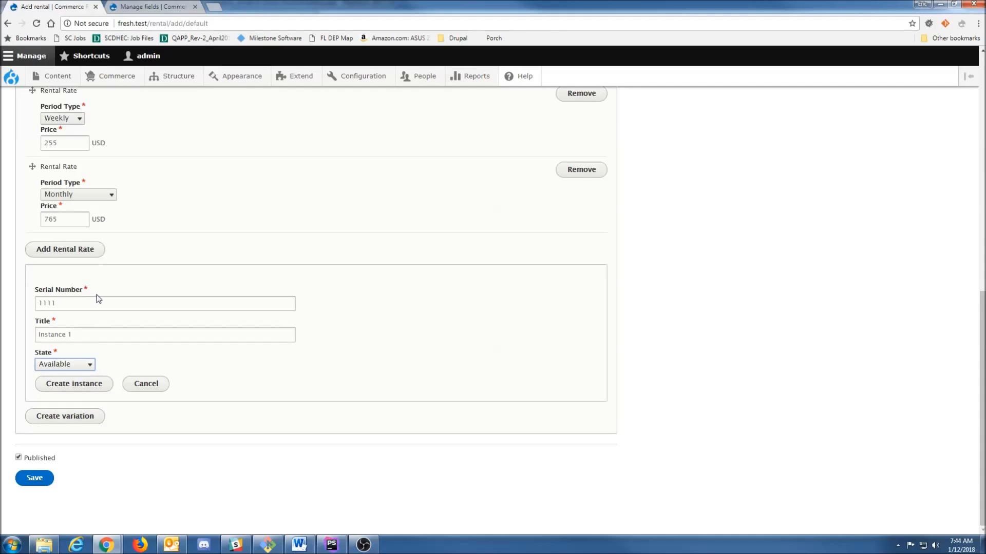
click(88, 366)
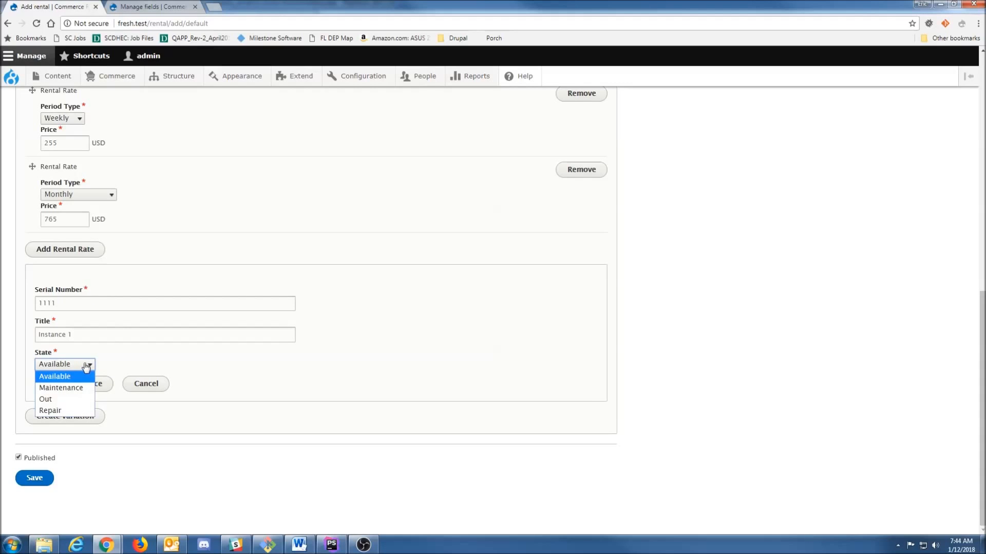
click(86, 367)
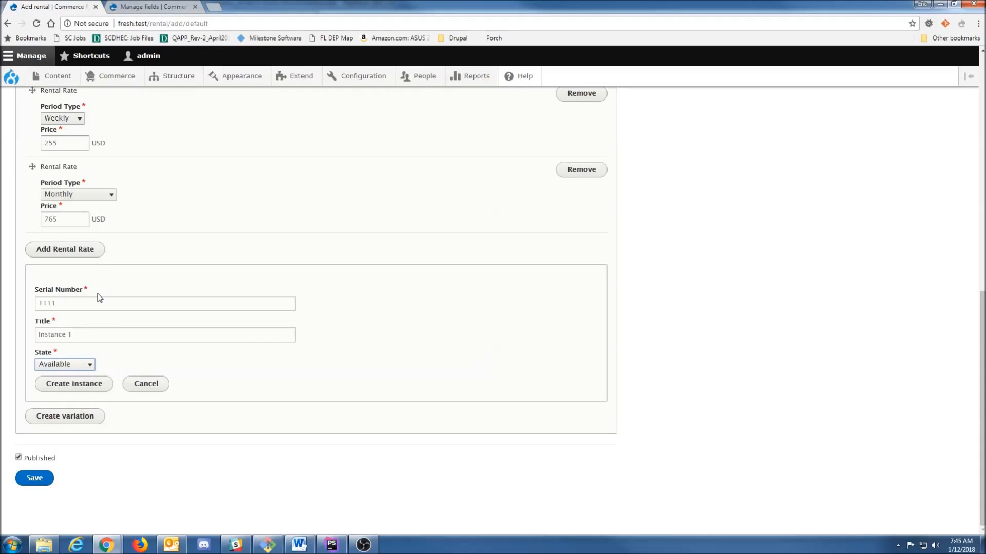
click(142, 309)
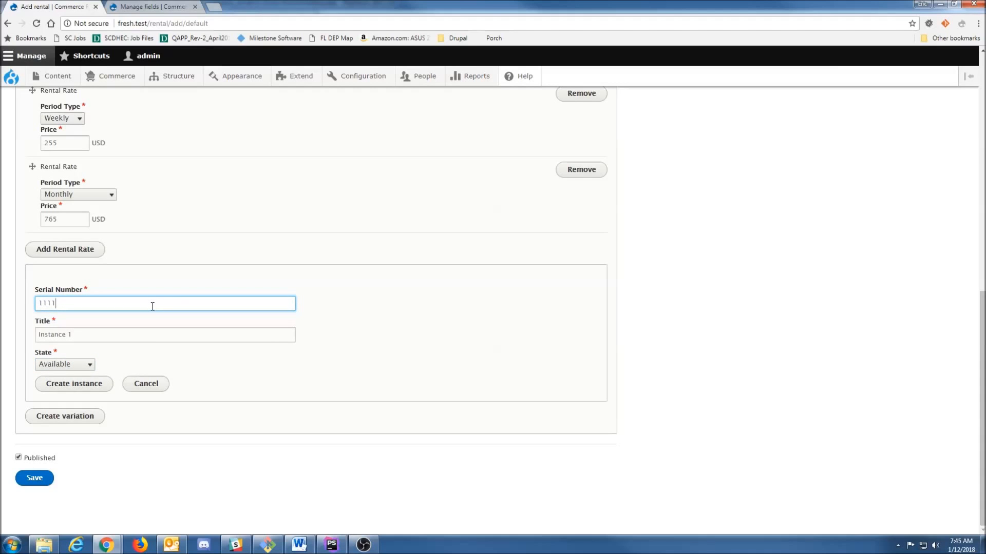
click(63, 388)
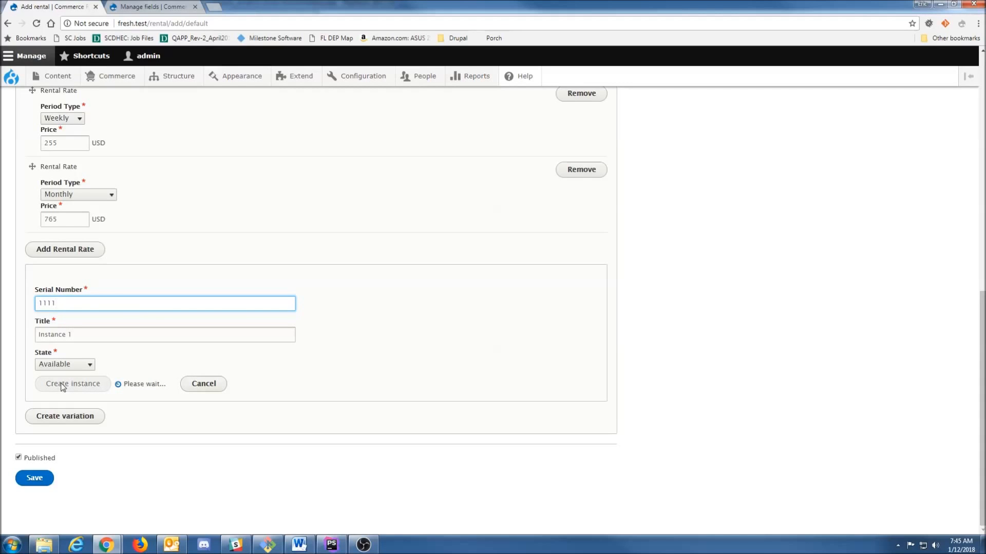
Create a second instance with serial number 2222 and the title "Instance 2".
click(70, 386)
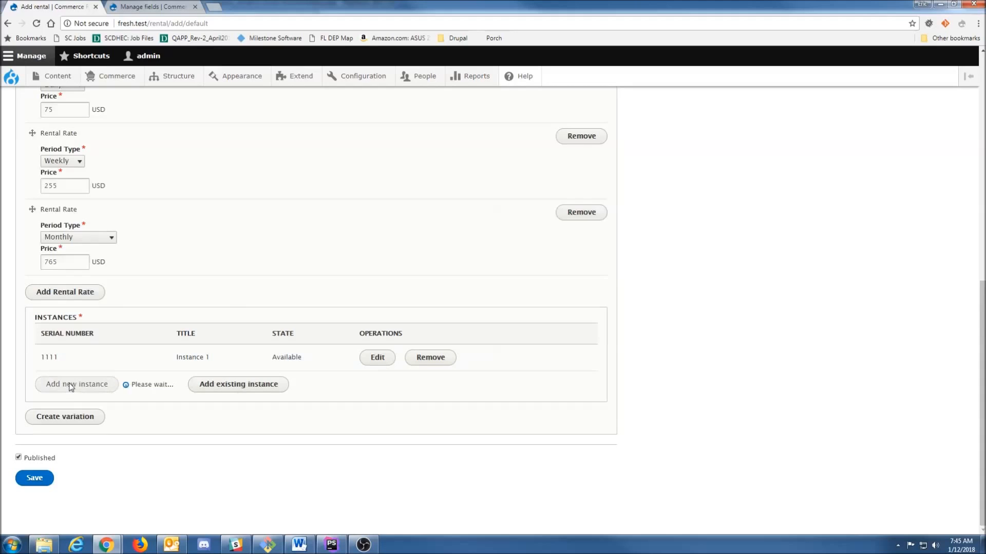
click(89, 374)
text(2222)
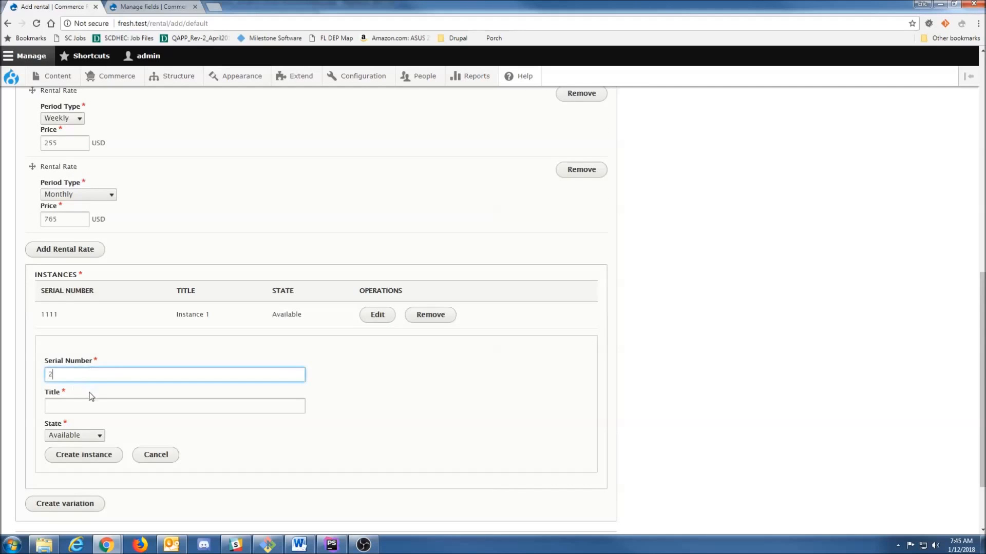
click(80, 404)
text(Instance 2)
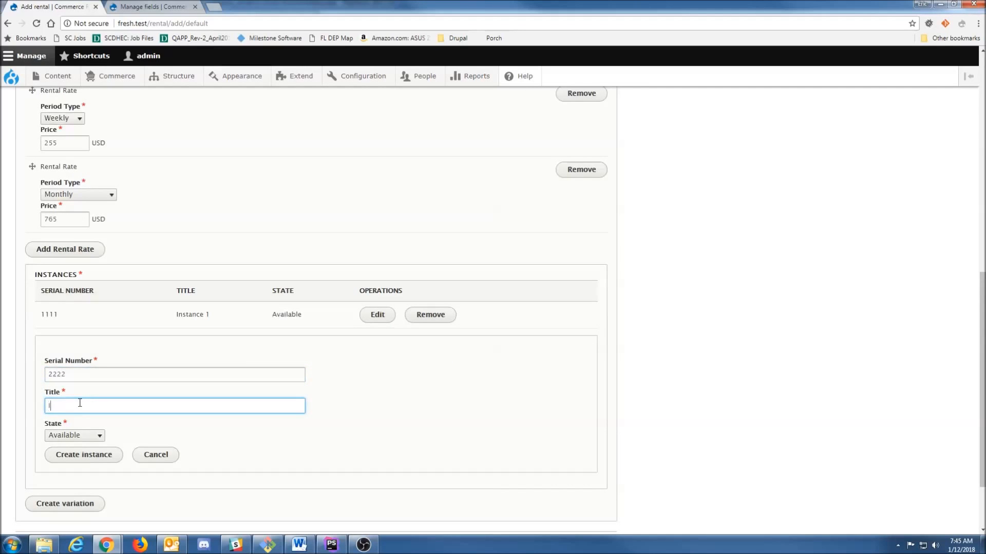
click(71, 457)
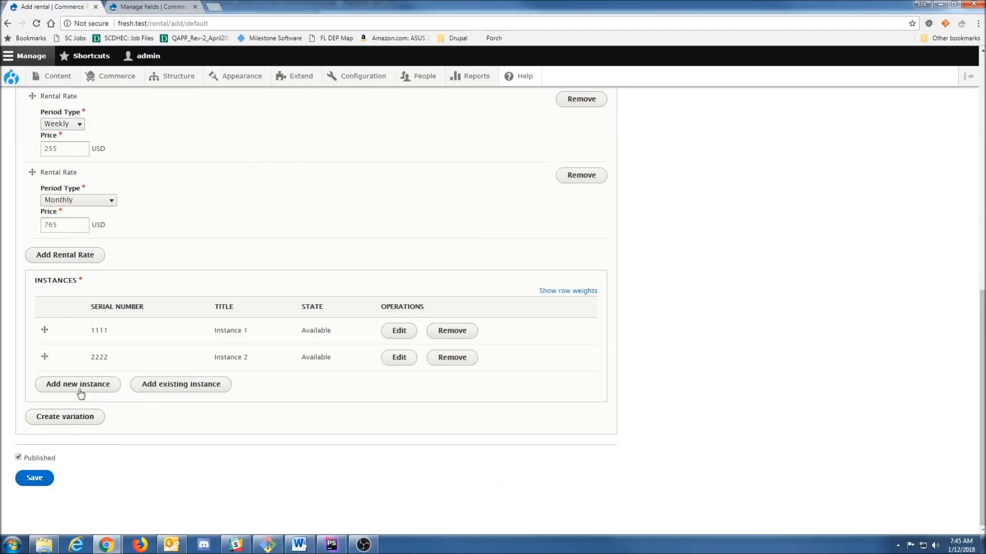
Create a third instance with serial number 3333 and the title "Instance 3".
click(80, 393)
click(86, 413)
text(3333)
click(91, 445)
text(Instance 3)
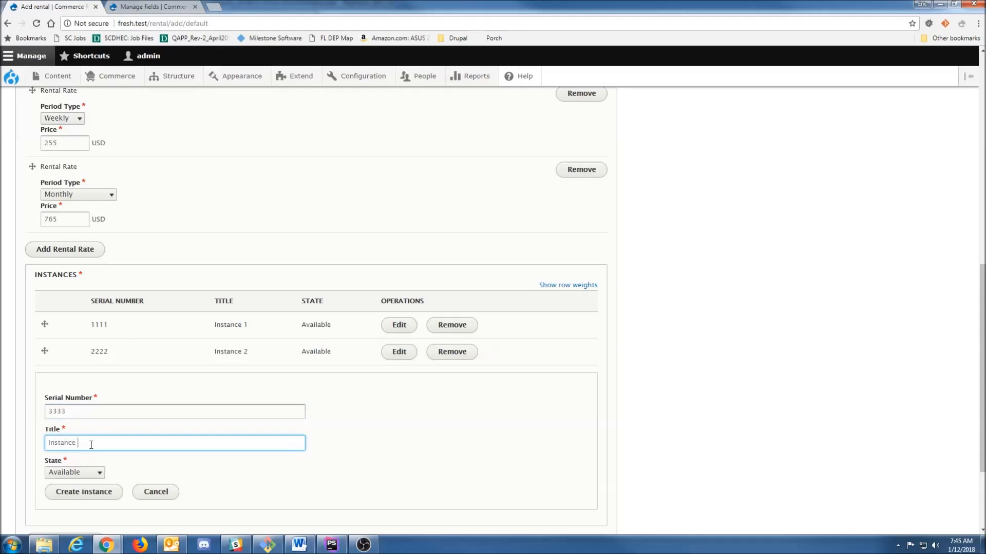
scroll(63, 458, down, 1)
click(71, 440)
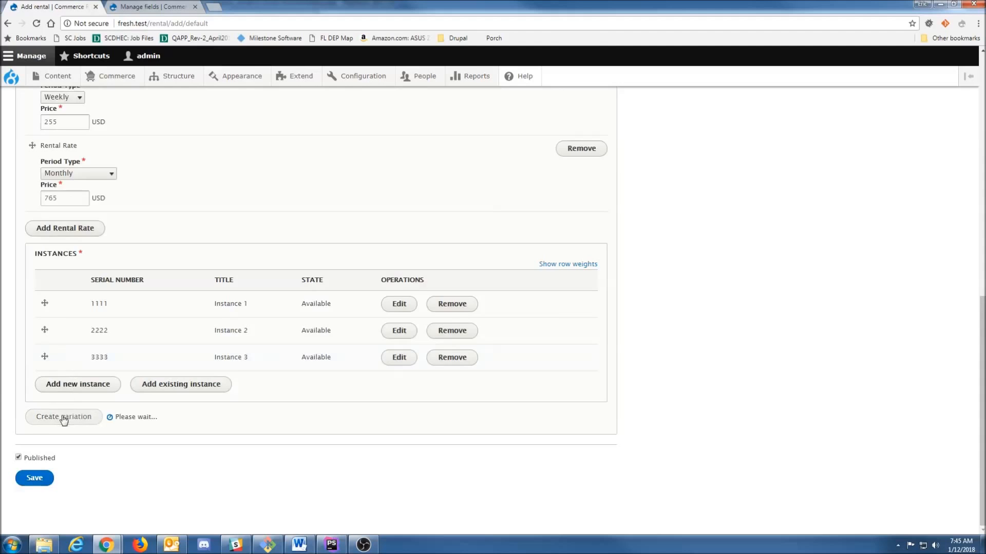
Create the variation with its rates and instances, and save the rental.
click(64, 416)
click(40, 480)
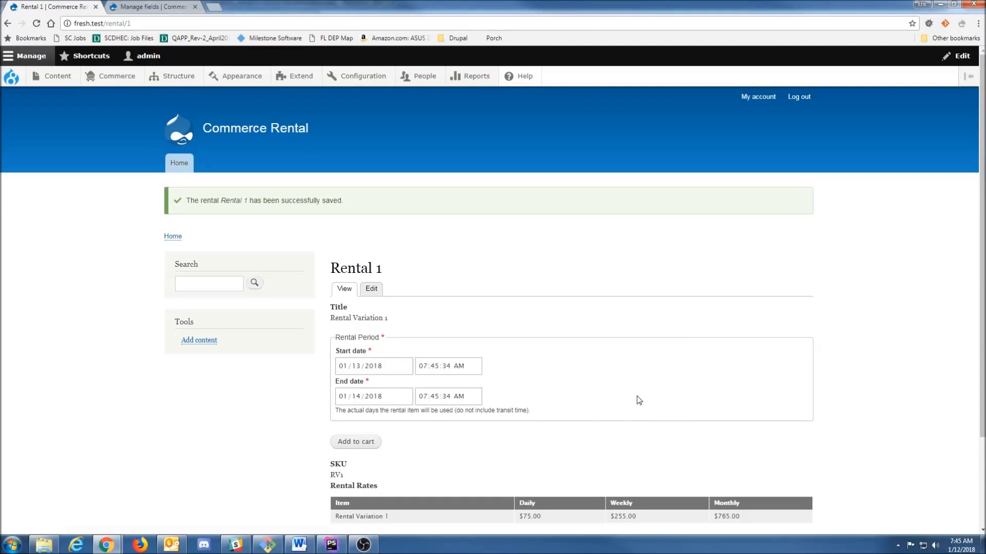
scroll(630, 341, down, 1)
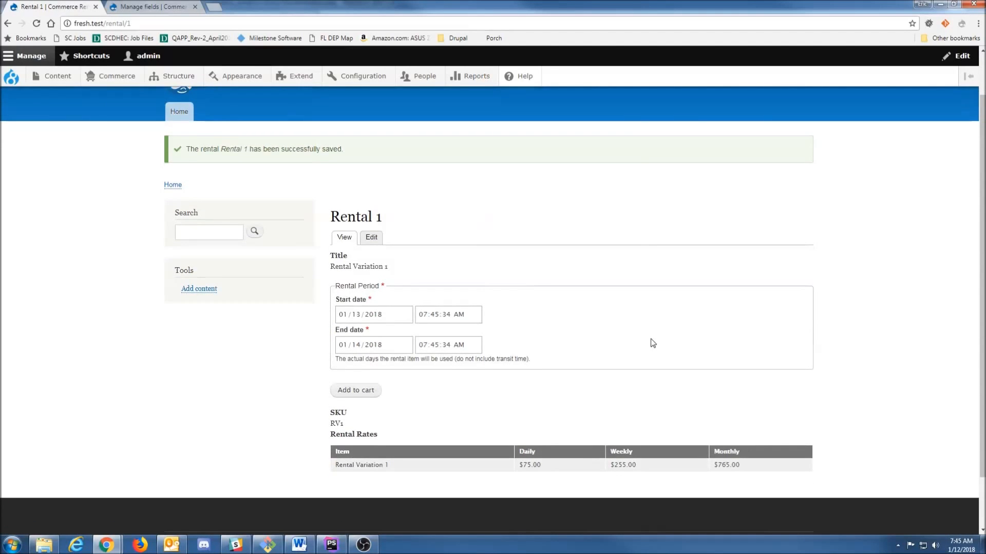
scroll(650, 342, down, 1)
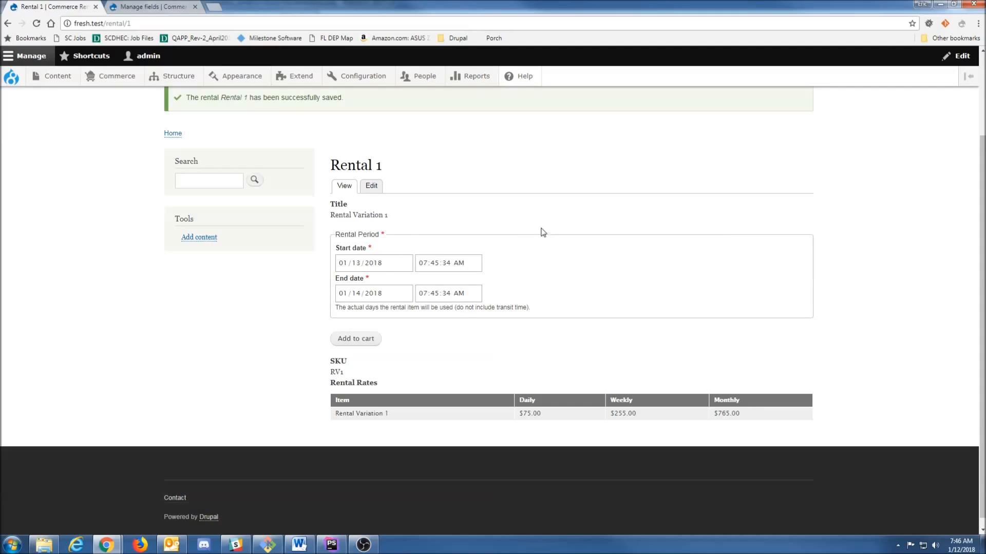
Check the rental period's date and time fields and add Rental Variation 1 to the cart for 01/13/2018 to 01/14/2018.
click(357, 263)
click(356, 293)
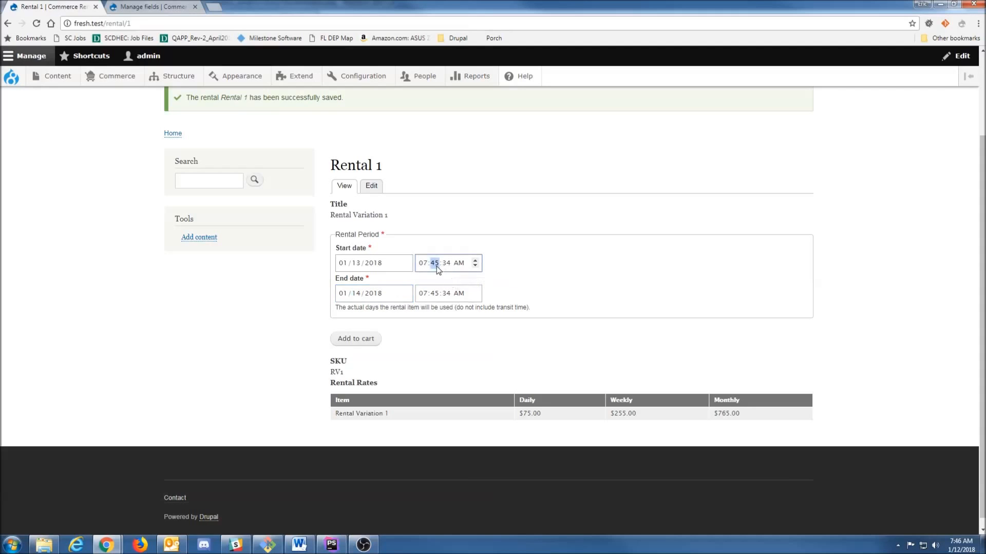
click(435, 293)
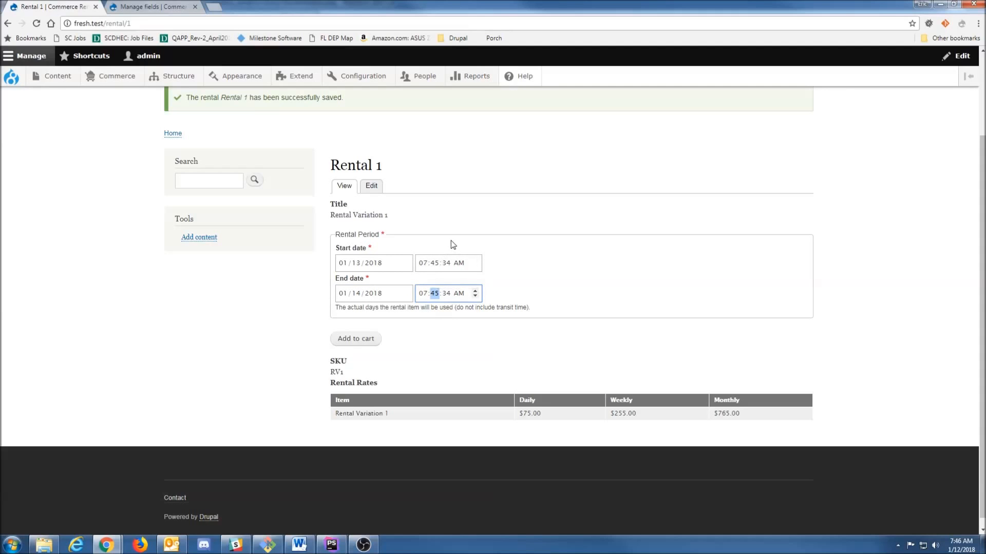
click(423, 262)
click(423, 263)
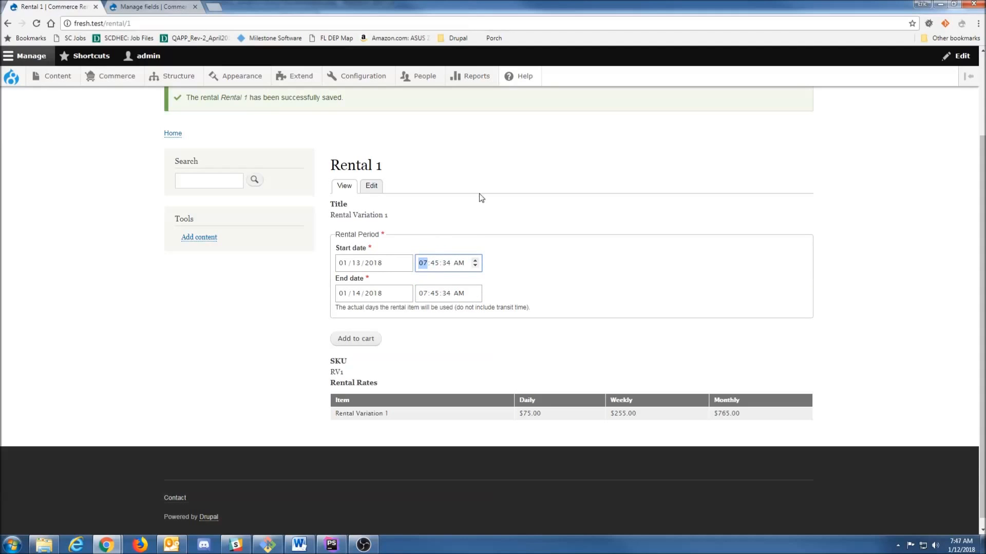
click(355, 263)
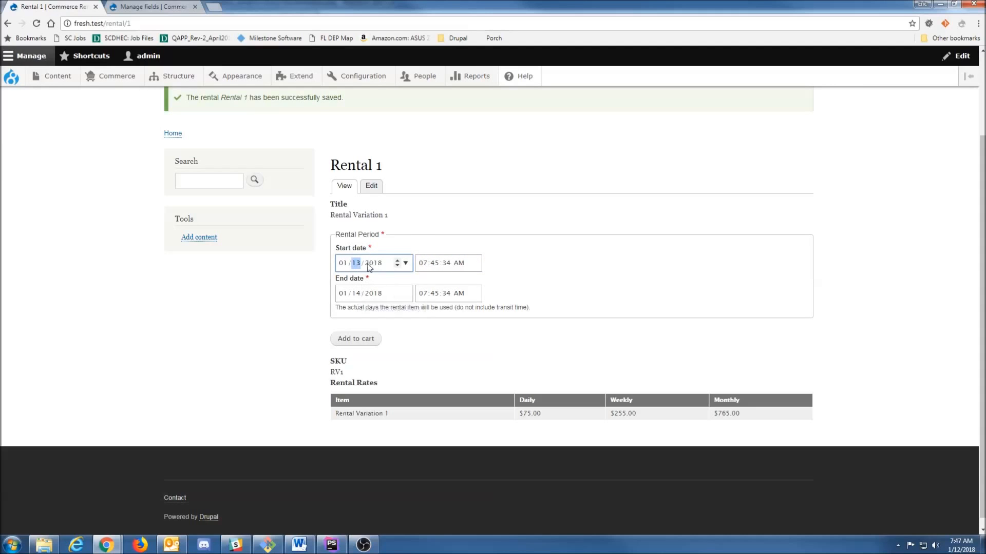
click(363, 339)
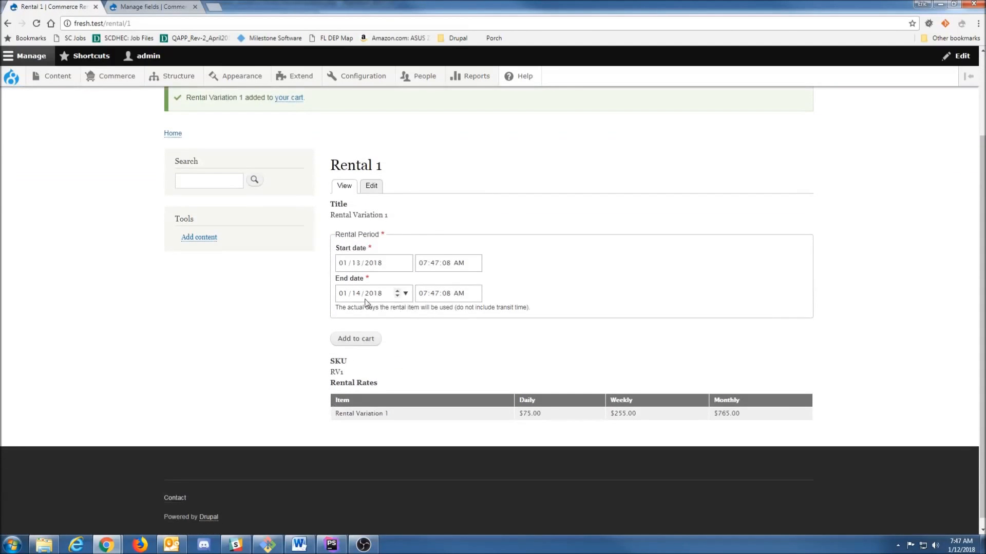
Move the rental period's end date forward by one day and add the variation to the cart again.
click(357, 293)
click(396, 290)
click(363, 343)
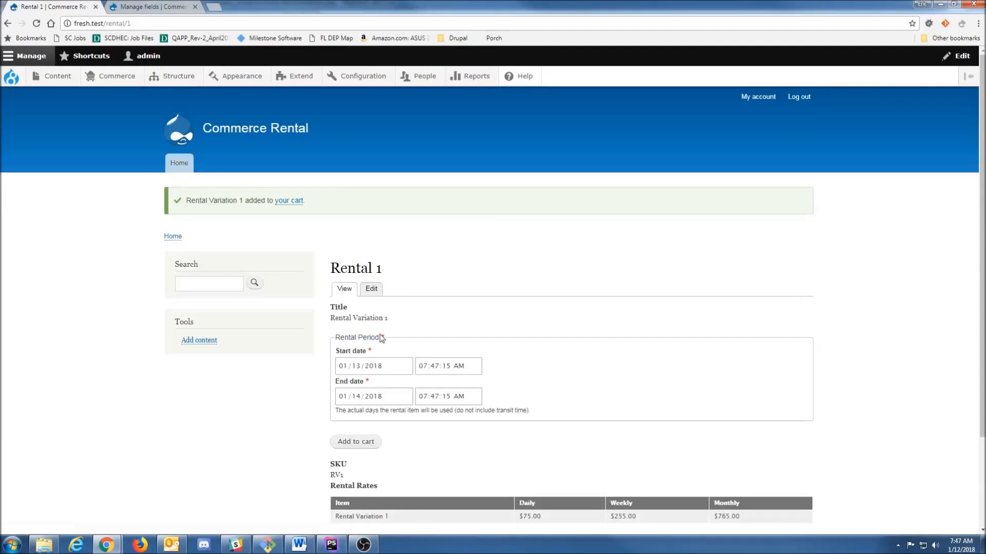
Set the rental period's end date to 01/19/2018 and add the variation to the cart once more.
scroll(381, 336, down, 1)
click(406, 345)
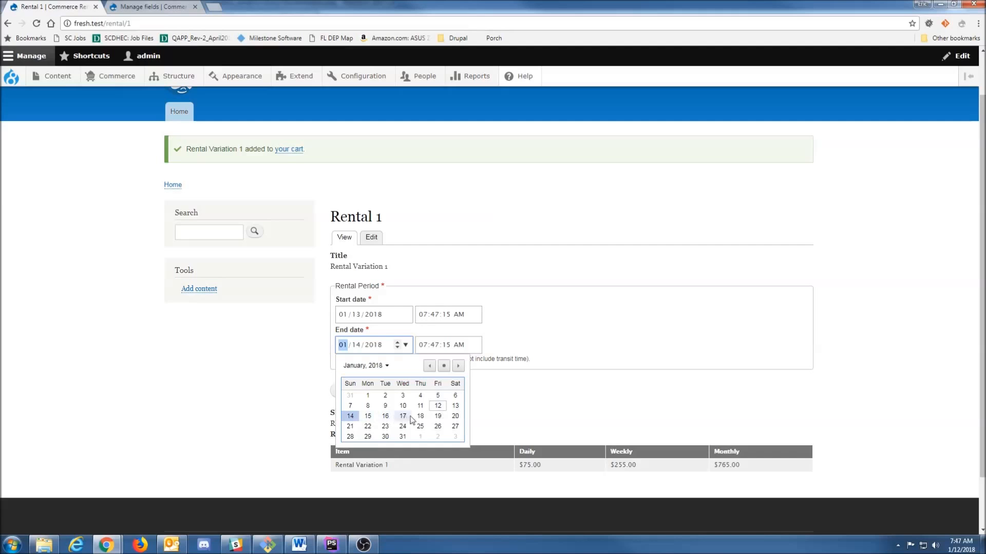
click(438, 417)
click(359, 398)
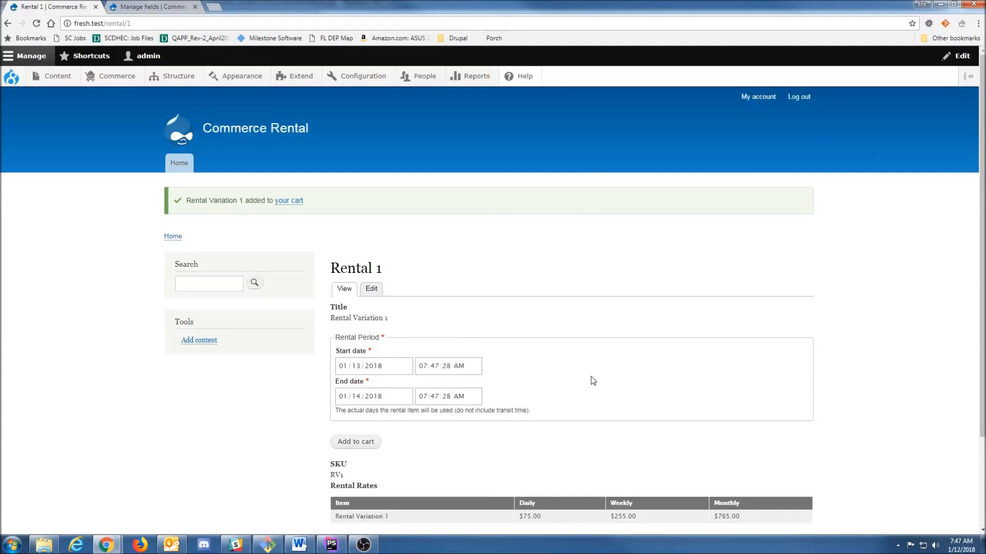
Check the rental rates of Rental 1, open the shopping cart and proceed to checkout.
scroll(591, 377, down, 1)
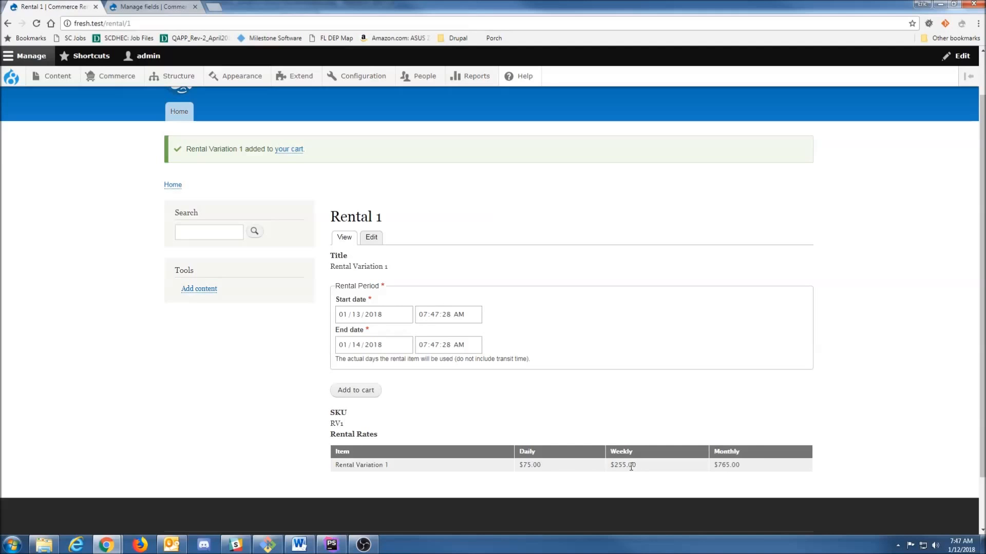
click(296, 152)
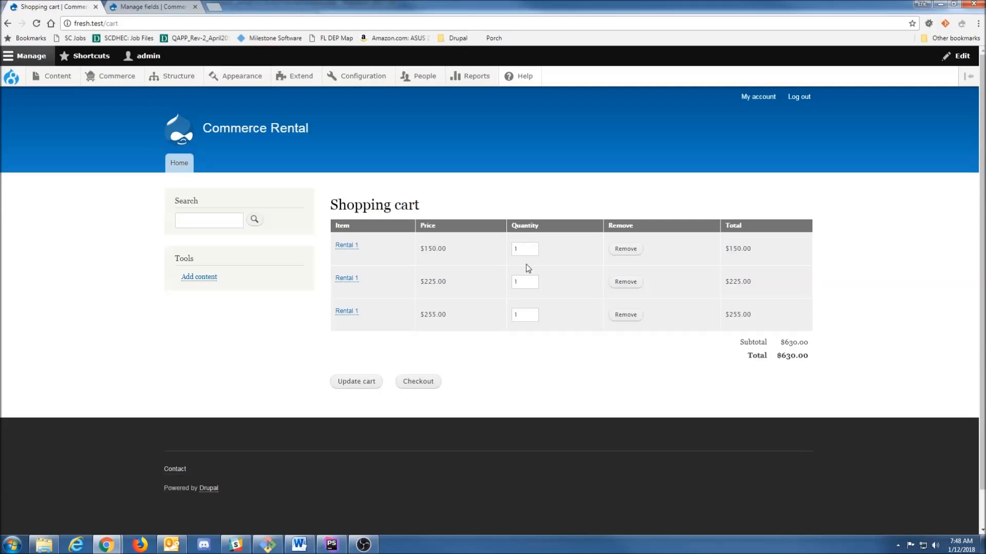
click(426, 383)
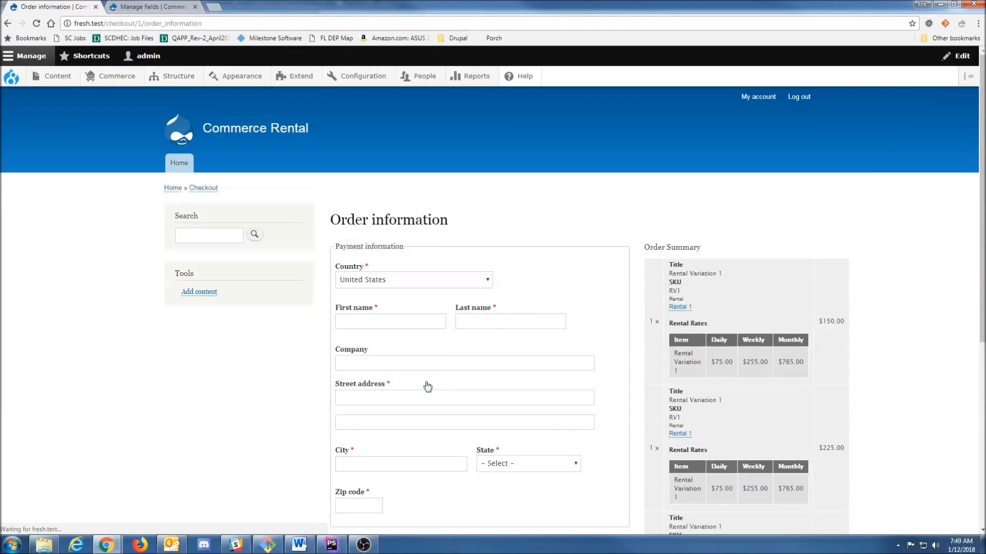
Enter the customer's first name, last name, street address and city in the payment information.
scroll(469, 339, down, 2)
click(418, 218)
click(417, 236)
click(473, 218)
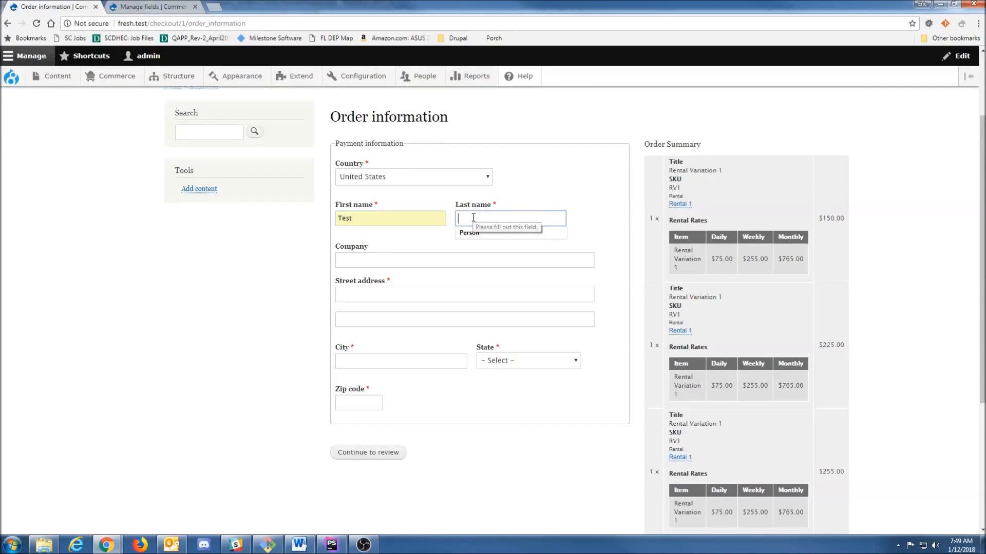
click(479, 231)
click(400, 293)
click(429, 308)
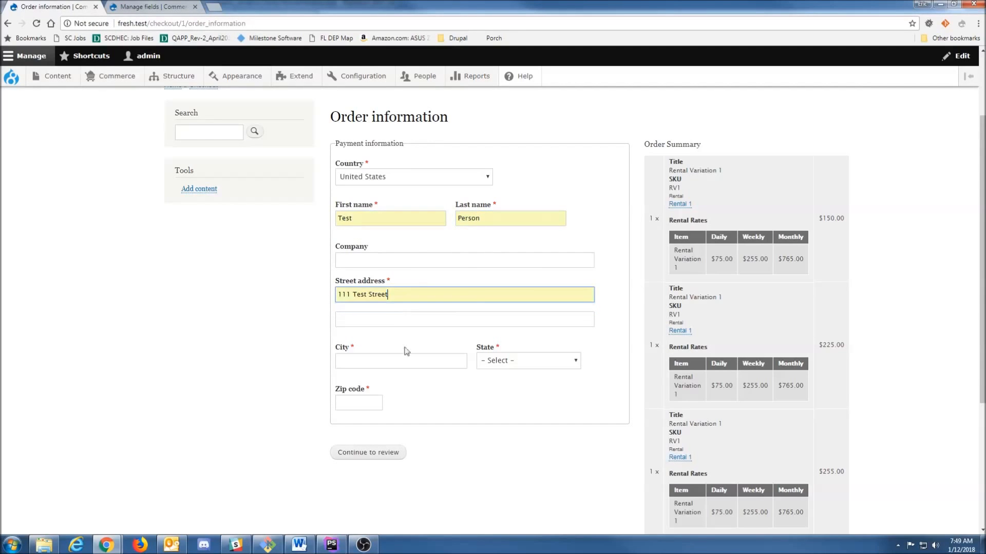
click(410, 361)
click(411, 374)
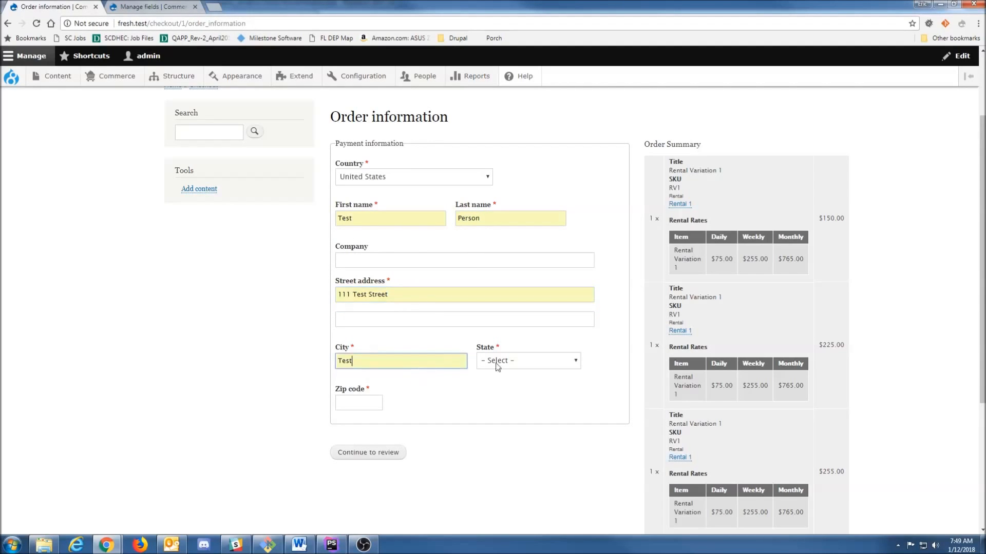
Choose New York as the state and enter the zip code in the payment information.
click(495, 364)
key(n)
scroll(521, 337, down, 2)
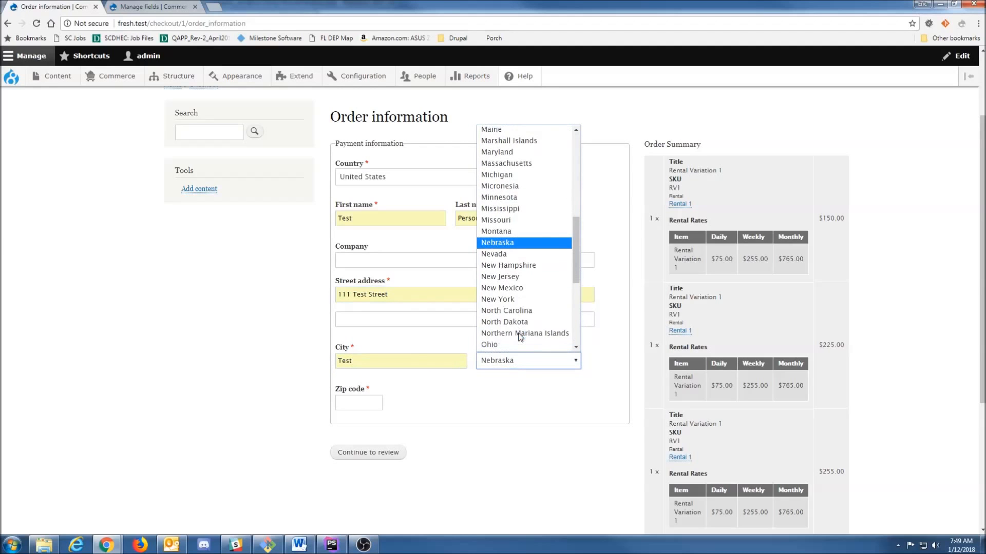
click(526, 300)
click(354, 403)
text(12345)
click(462, 402)
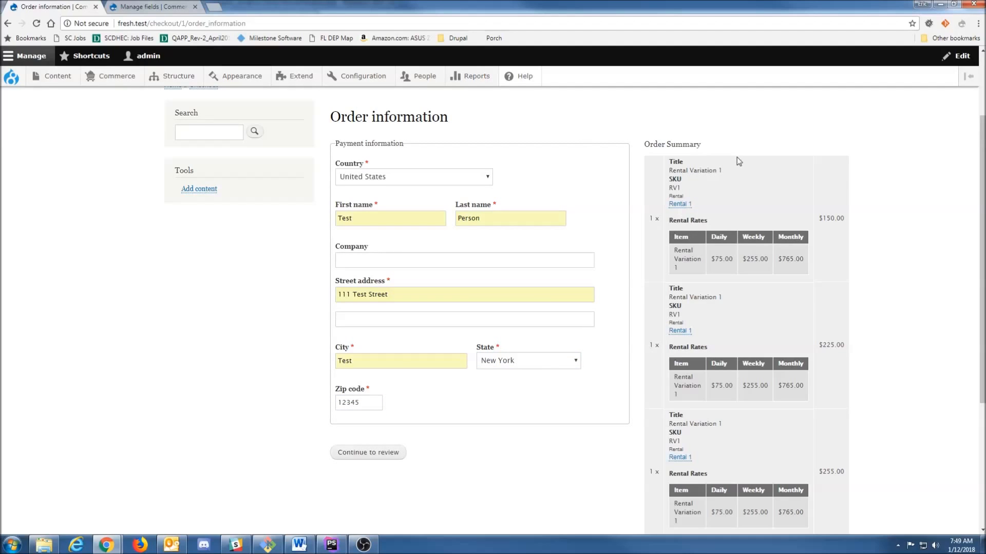
Check the order summary with its rental rates and continue to the order review.
scroll(745, 267, down, 1)
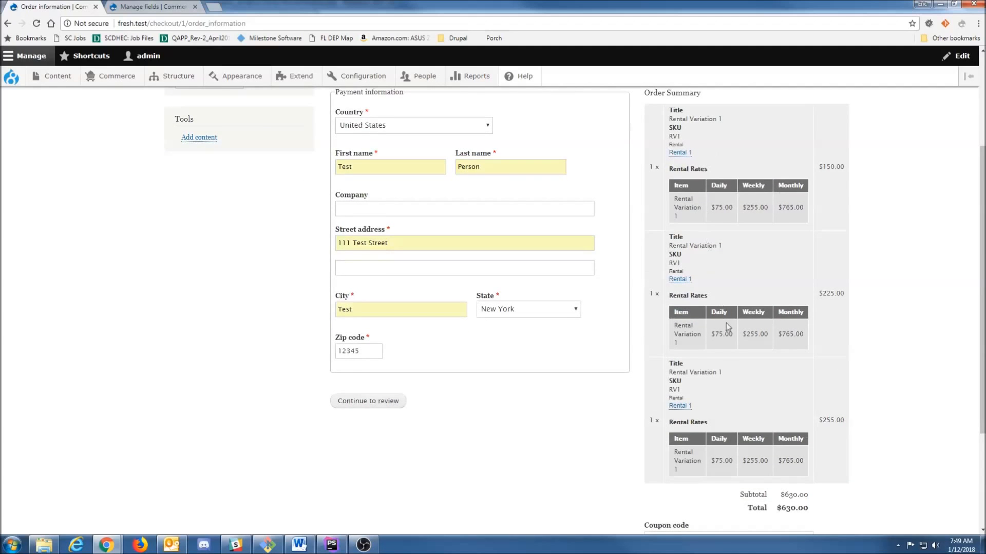
scroll(720, 231, up, 1)
scroll(719, 230, down, 1)
click(398, 410)
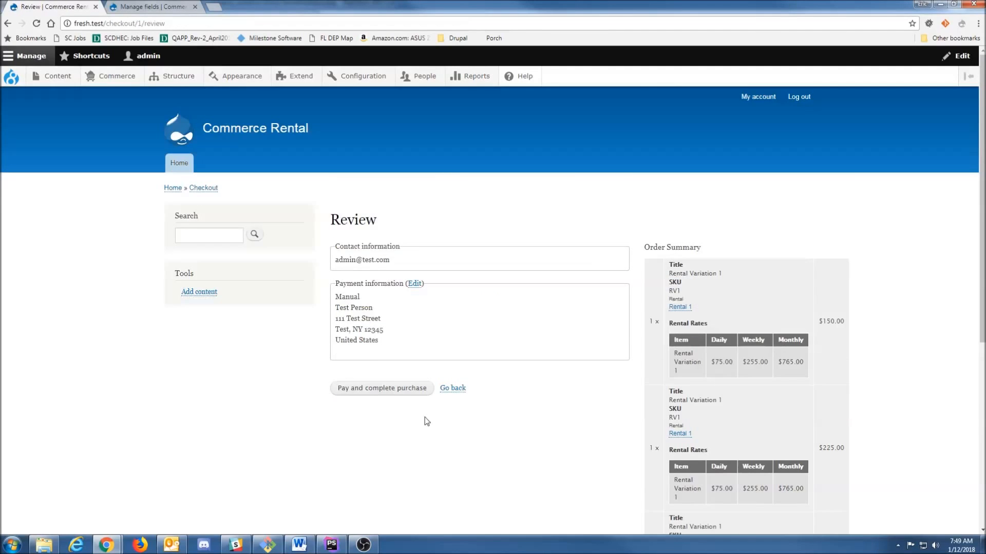
Review the payment information and order totals, and pay and complete the purchase.
scroll(431, 426, down, 2)
scroll(430, 425, down, 1)
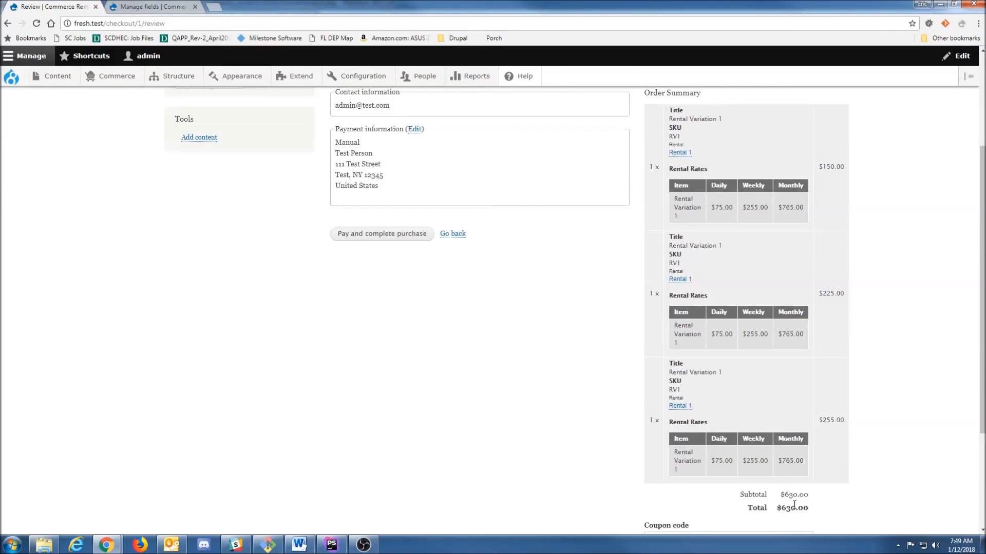
scroll(794, 505, up, 3)
scroll(571, 439, down, 2)
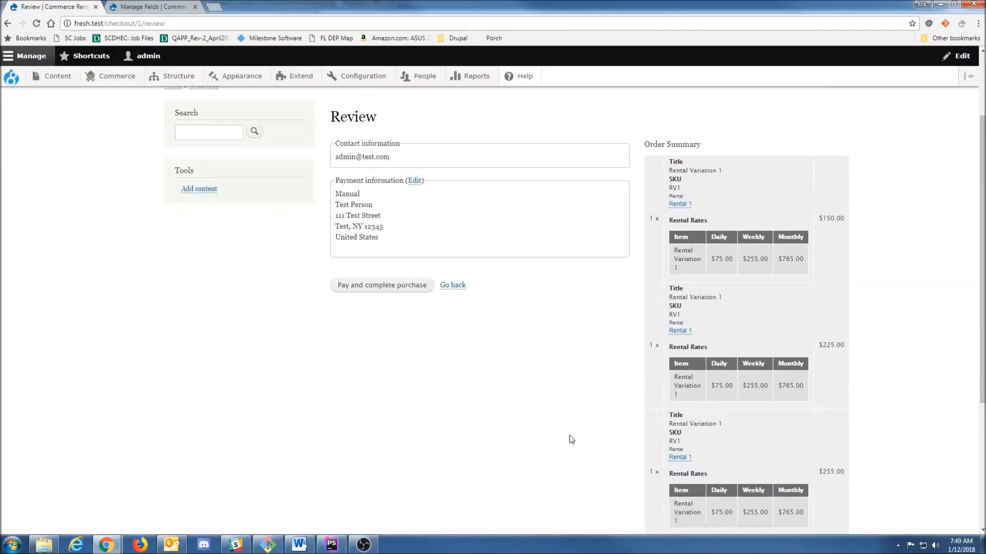
click(370, 288)
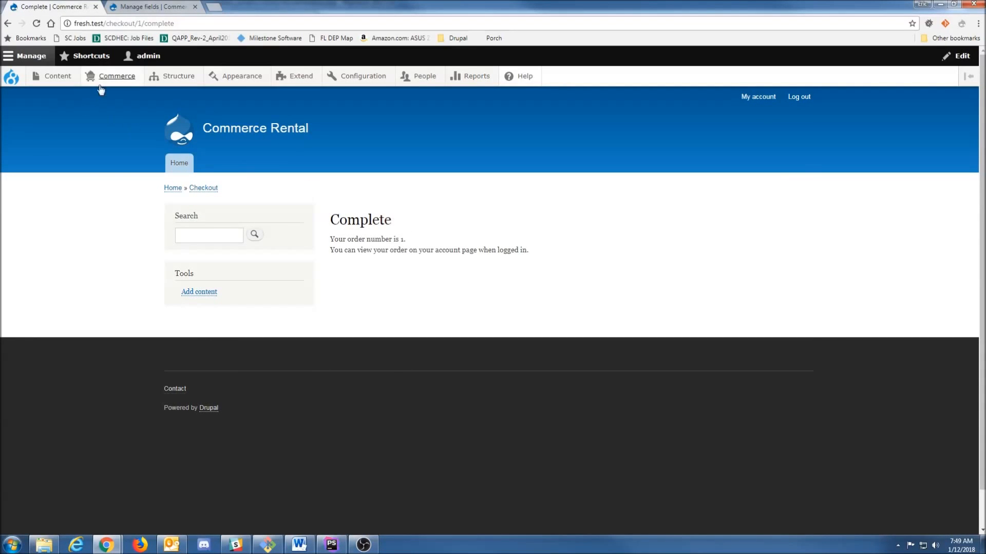
Open the placed order for editing from the Commerce orders list and check its state and order items.
mouse_move(105, 82)
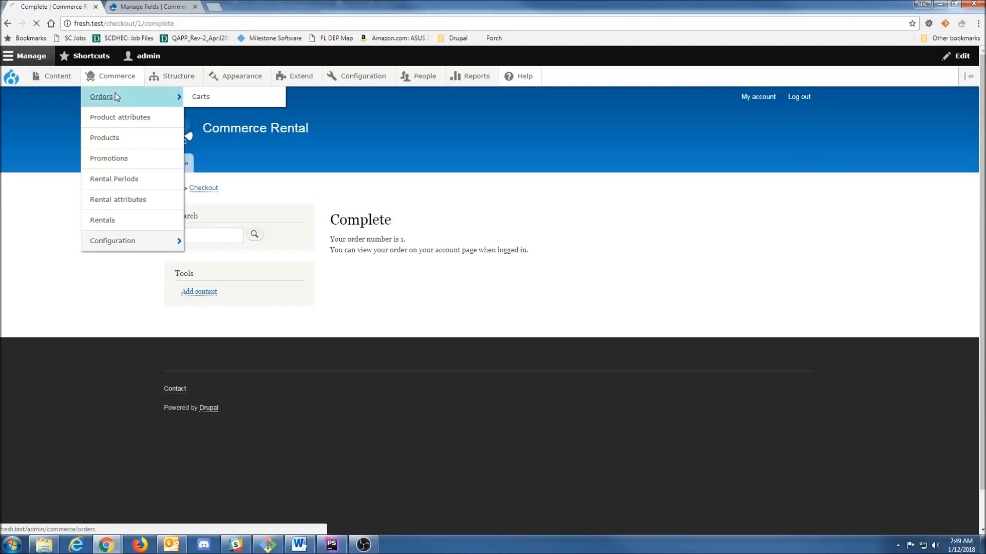
click(116, 97)
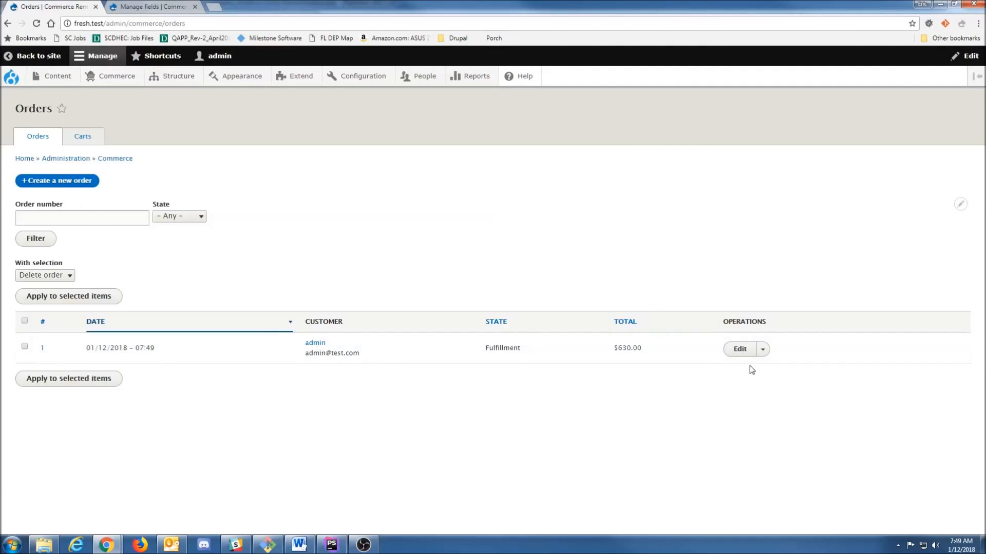
click(740, 351)
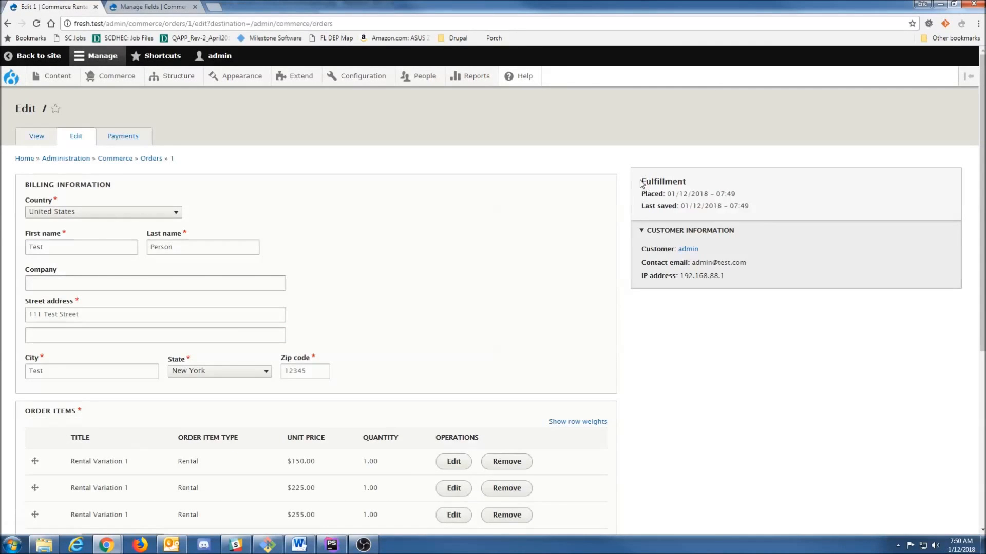
drag(641, 183, 699, 186)
click(701, 185)
scroll(573, 244, down, 1)
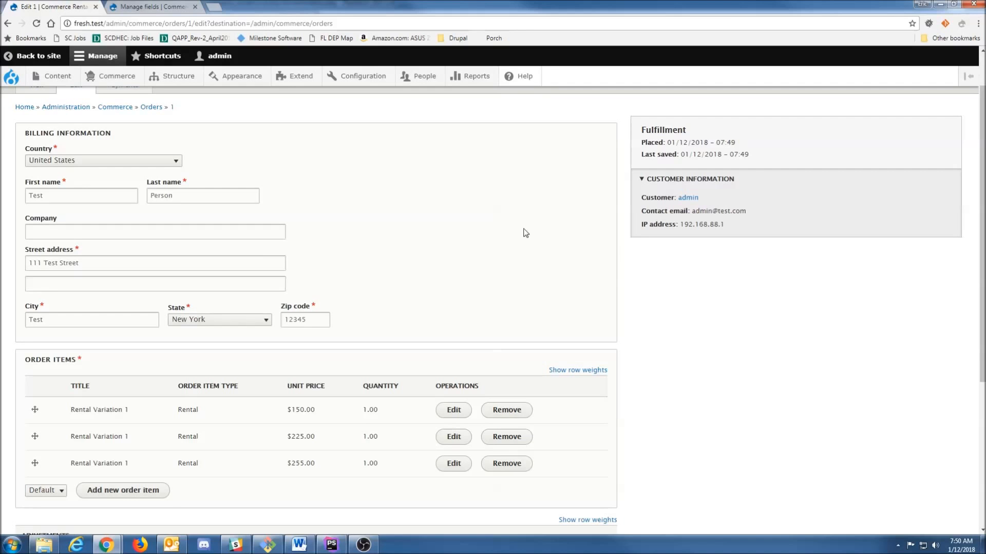
scroll(537, 229, down, 2)
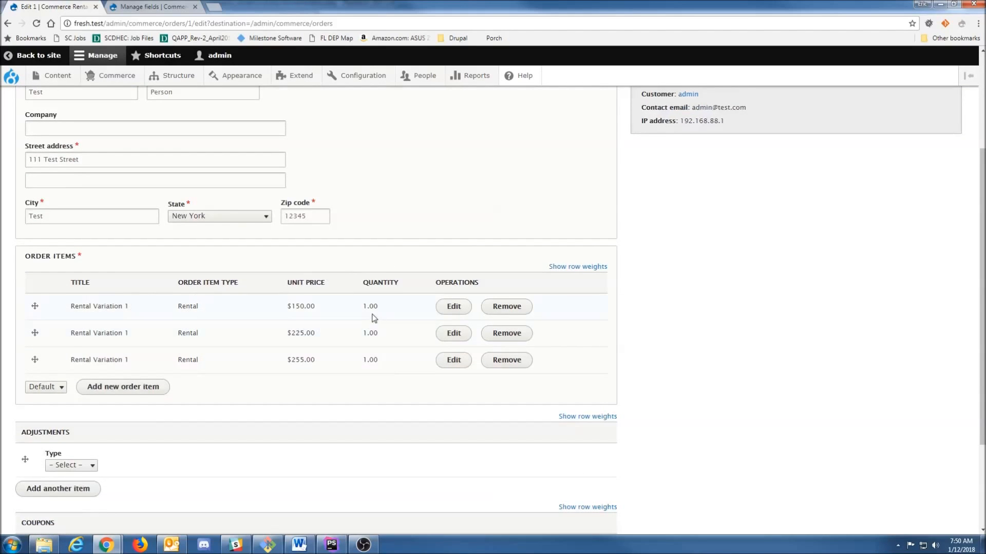
Open each of the three Rental Variation 1 order items and examine its assigned instance and rental period.
click(440, 307)
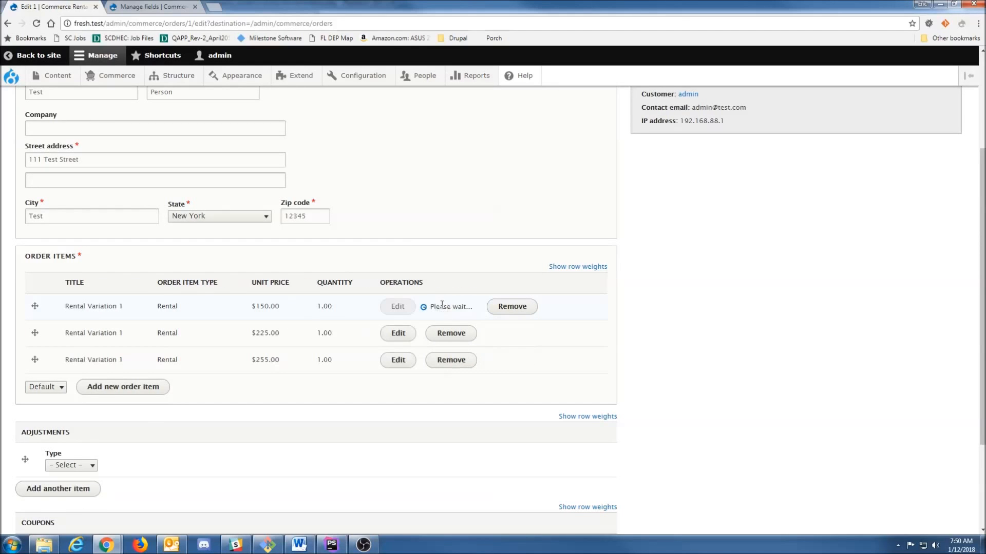
scroll(414, 254, down, 3)
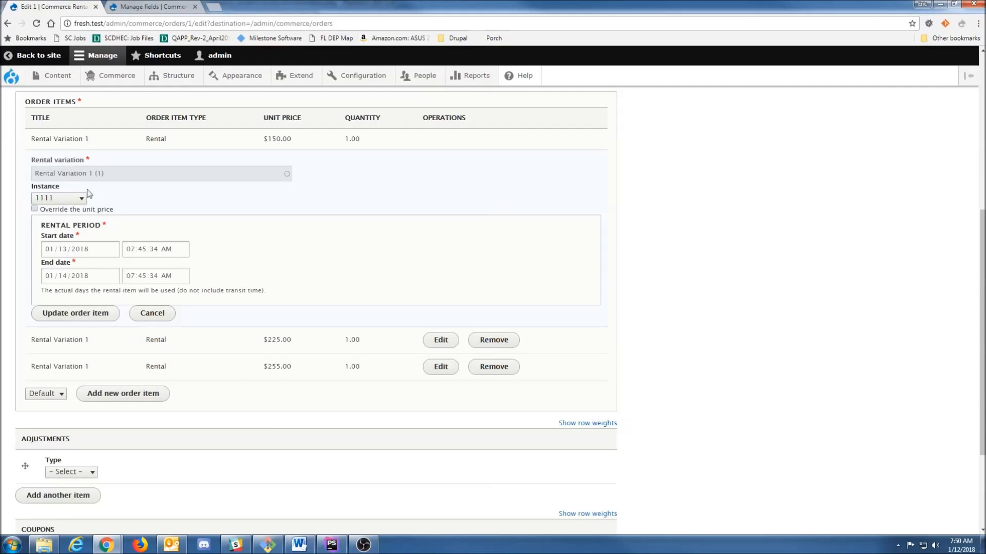
click(444, 339)
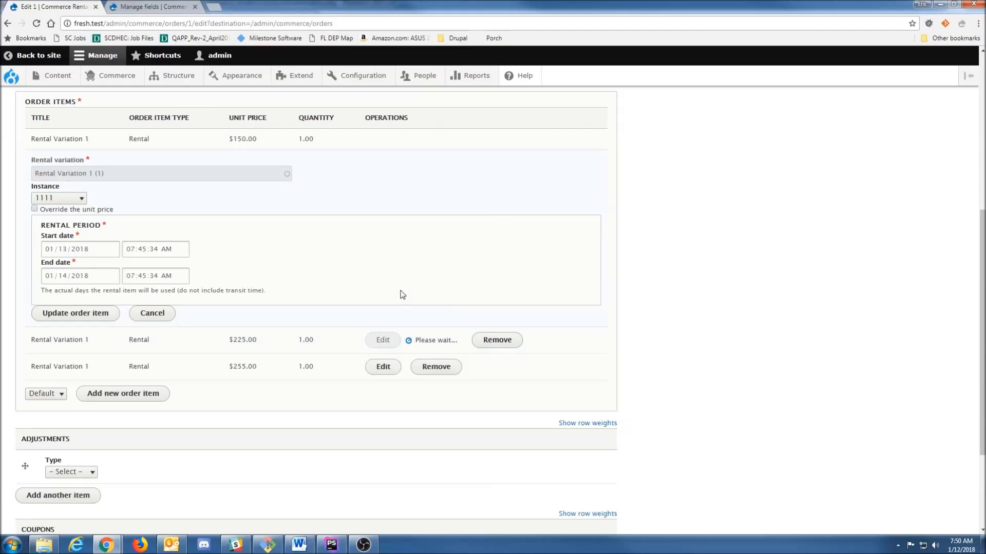
scroll(382, 292, down, 1)
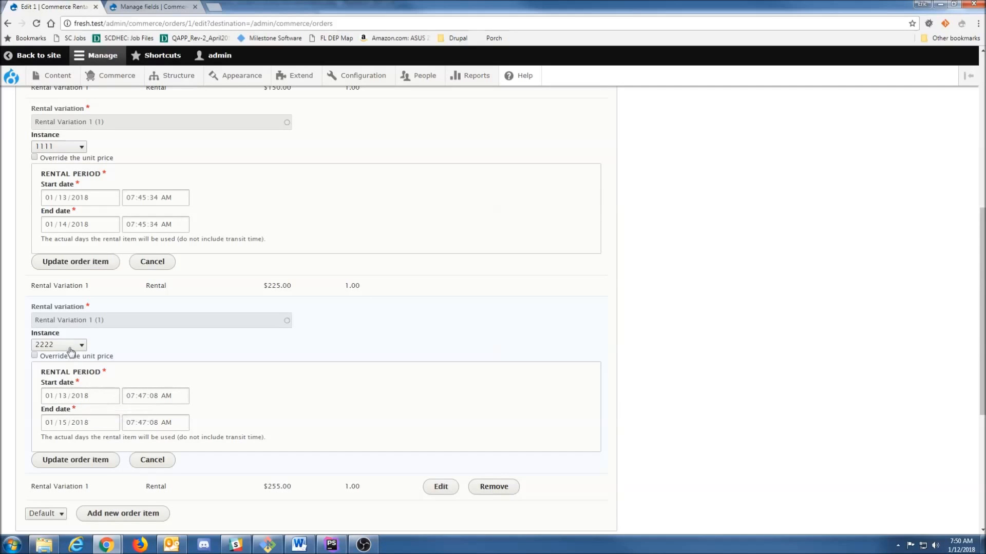
scroll(283, 335, down, 1)
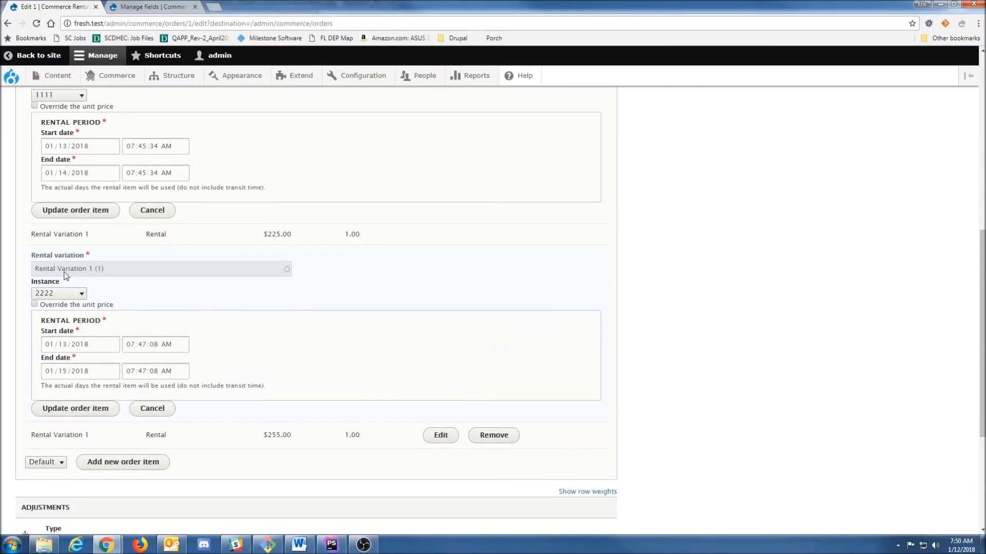
scroll(308, 282, down, 1)
click(436, 383)
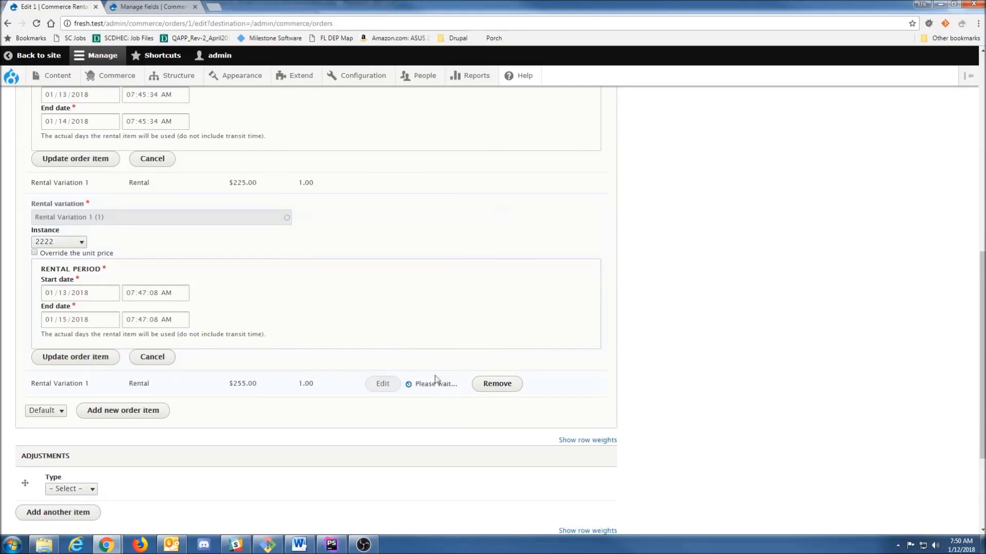
scroll(195, 339, down, 2)
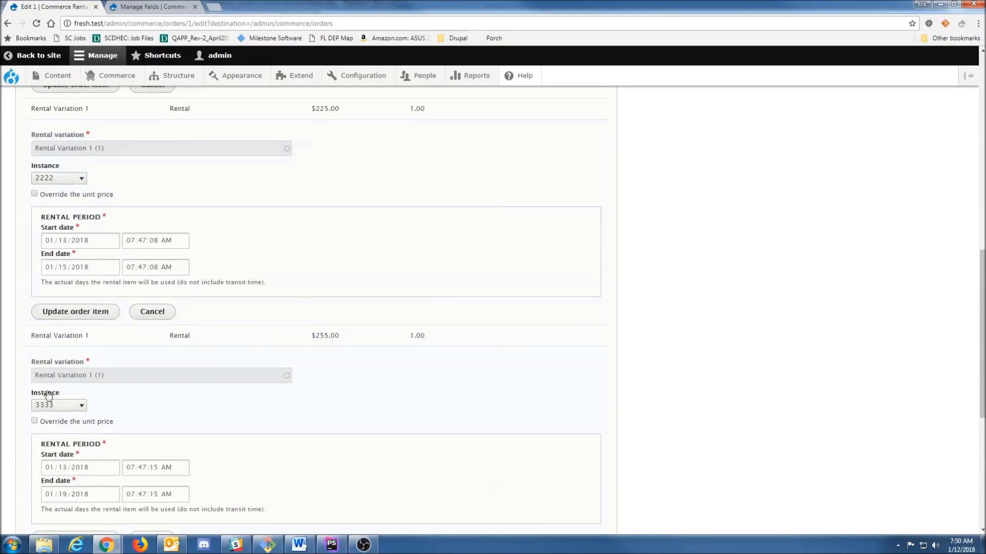
scroll(128, 390, down, 1)
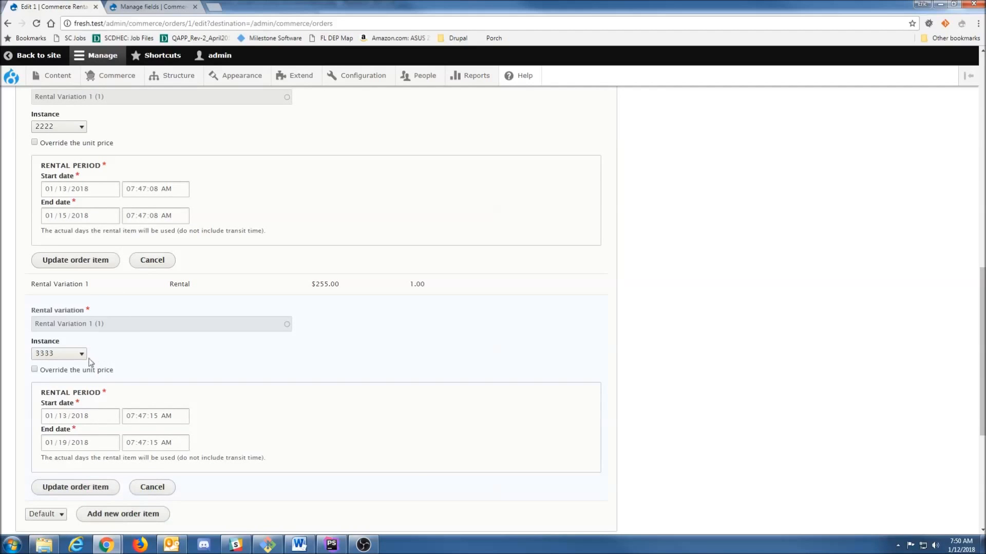
Turn the unit price override on and off again for the third order item, and close the open order item forms.
click(69, 378)
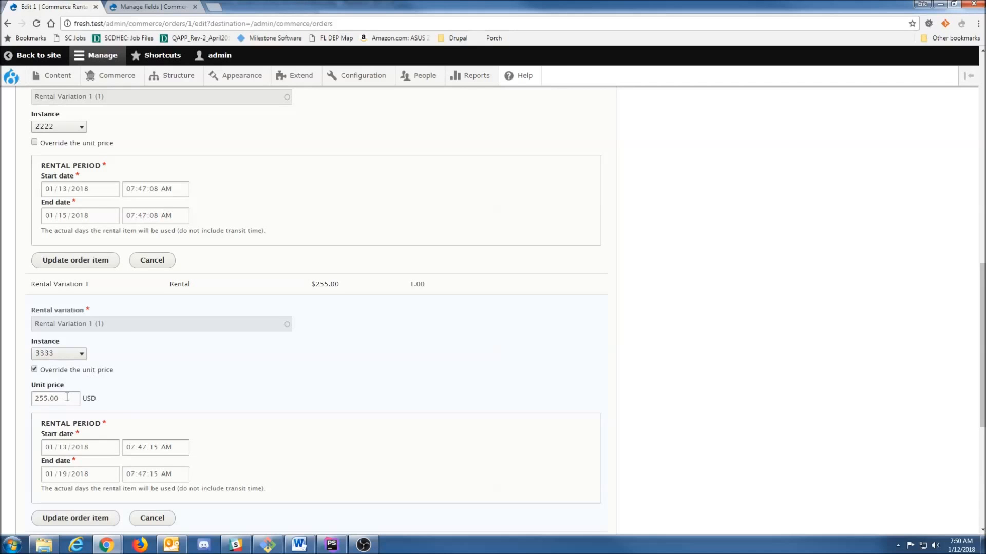
scroll(67, 397, down, 2)
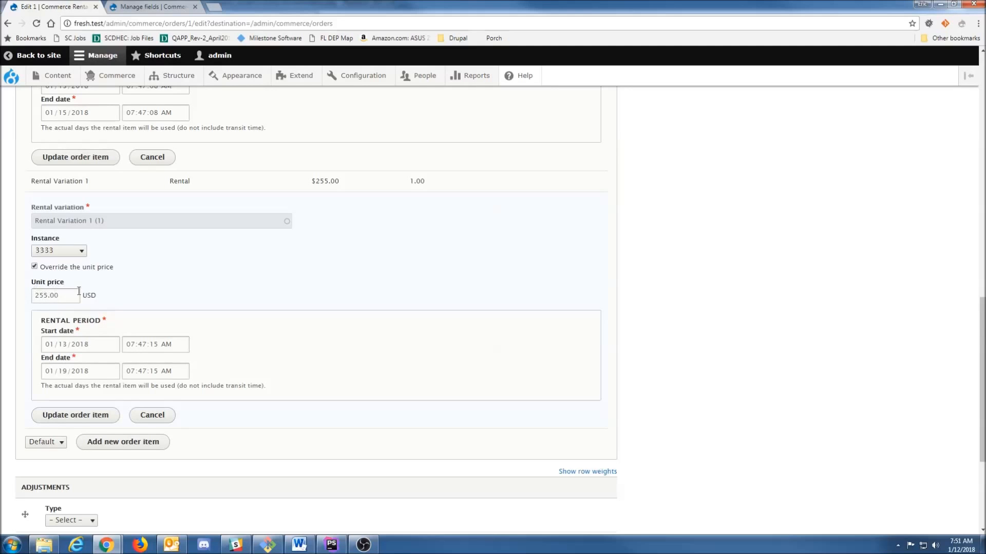
click(34, 267)
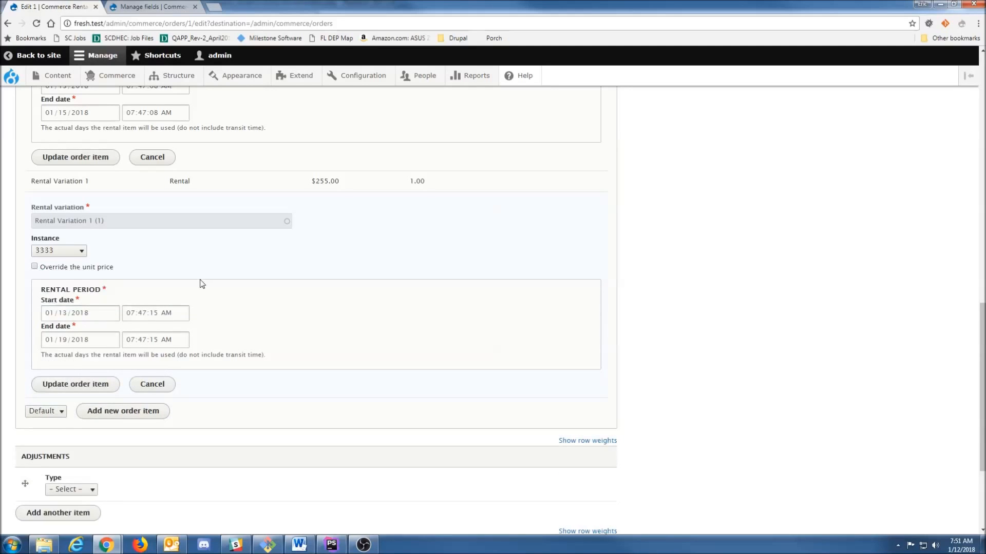
scroll(200, 281, up, 2)
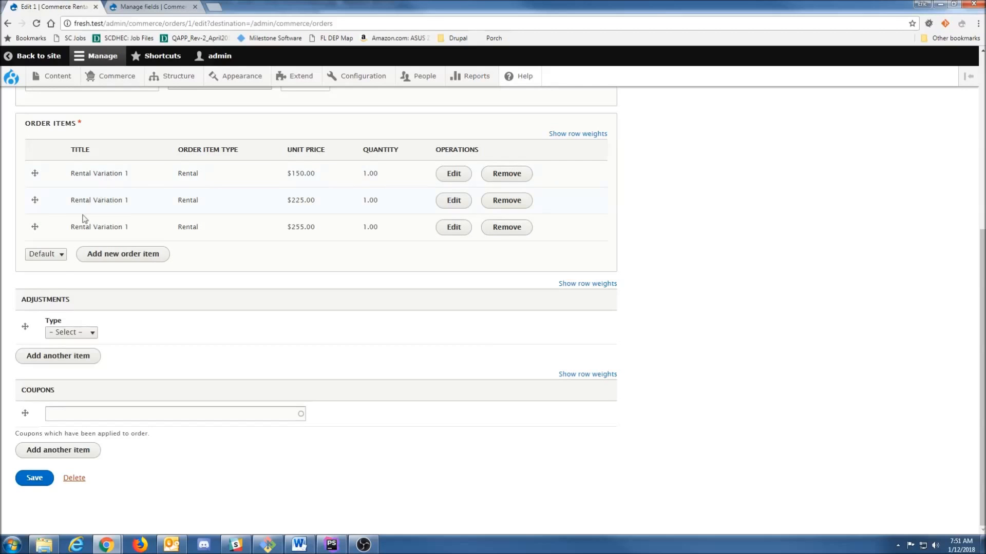
Start a new order item of type Rental and choose Rental Variation 1 as its rental variation.
click(59, 255)
click(51, 276)
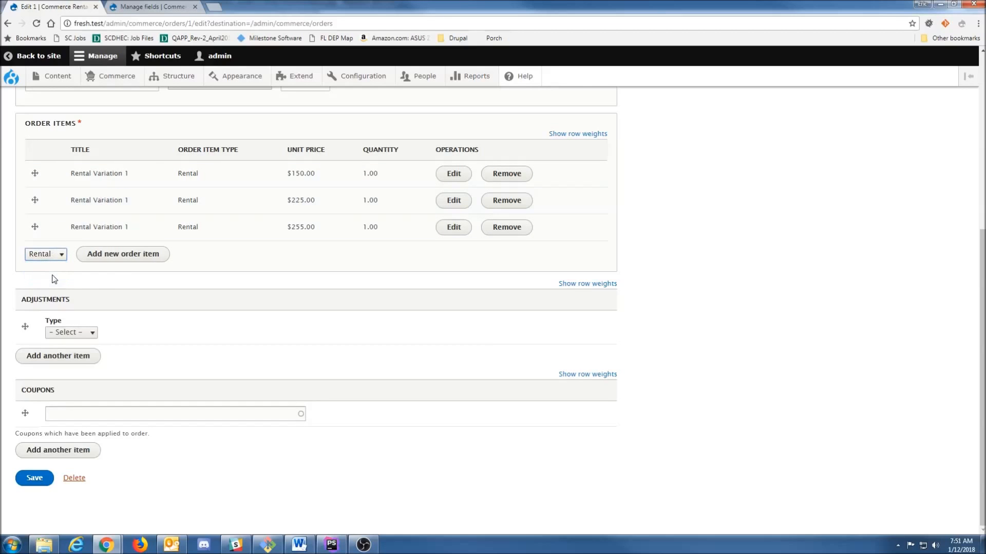
click(139, 257)
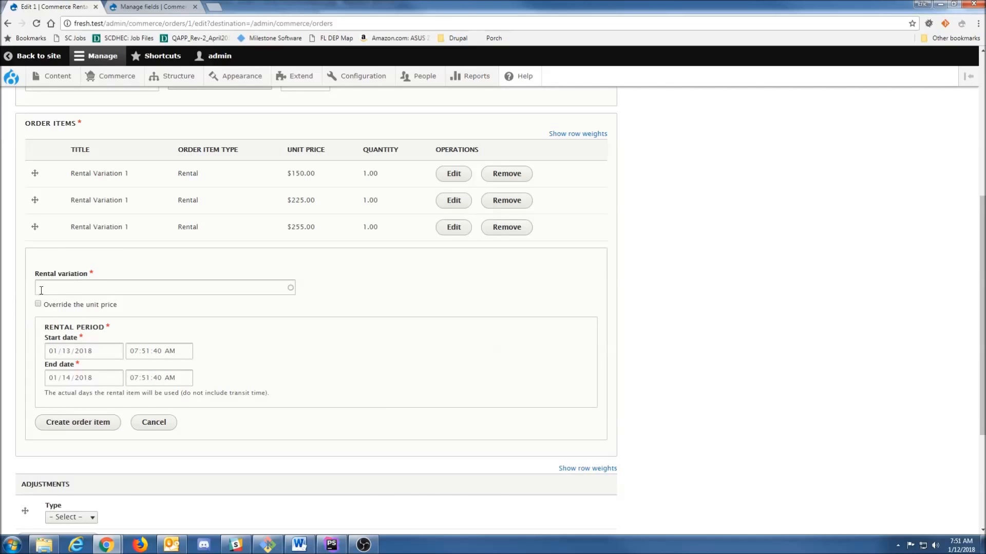
click(69, 287)
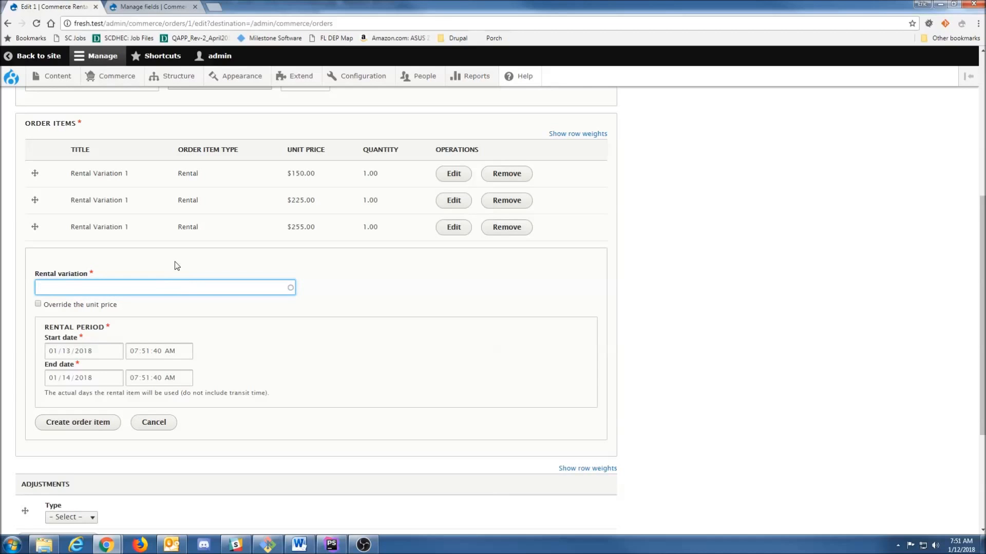
text(r1)
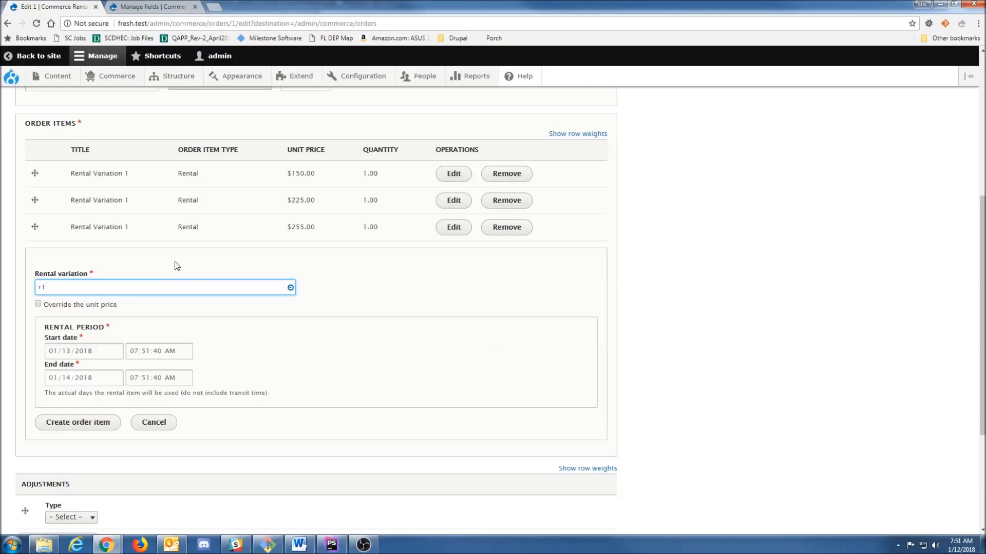
key(BackSpace)
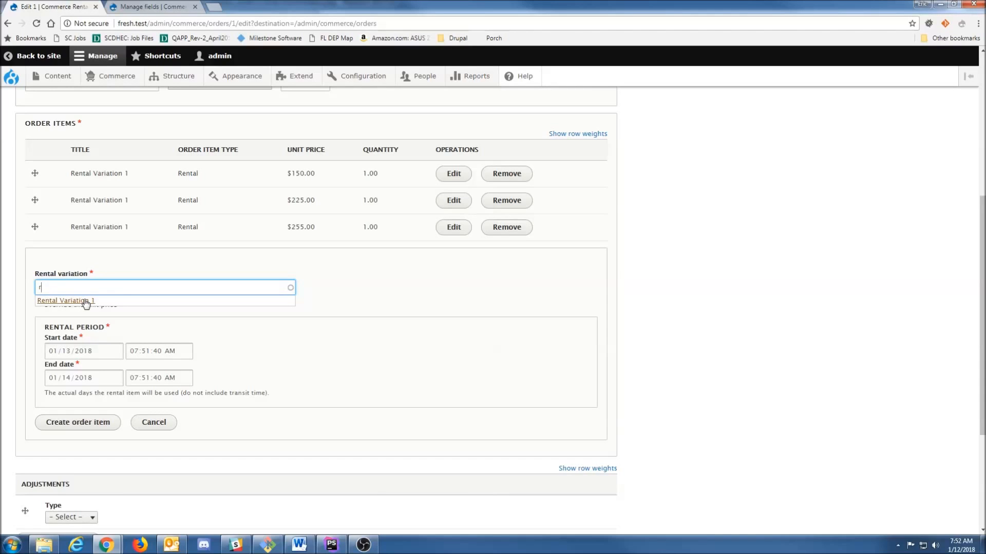
click(86, 302)
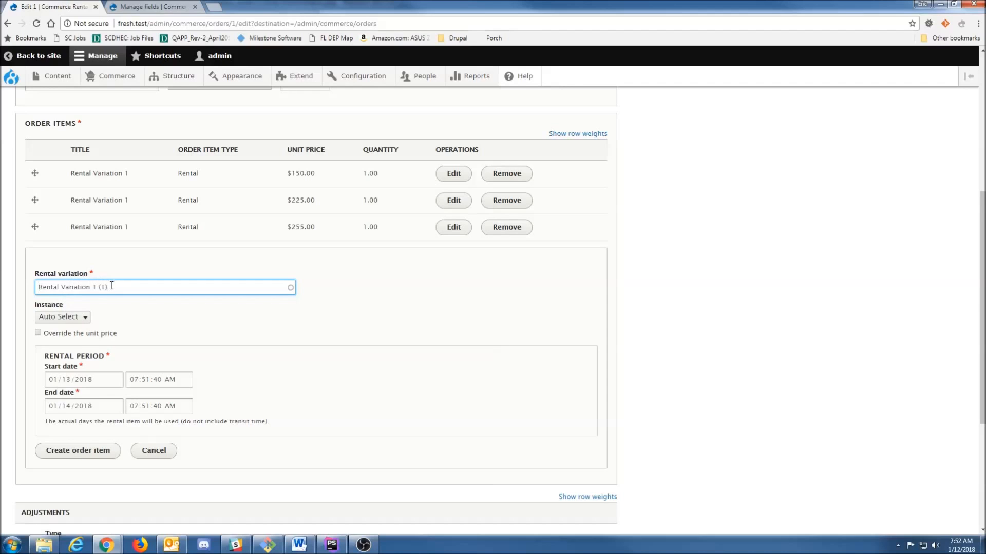
Create the new order item with its instance on Auto Select, and save the order.
click(84, 317)
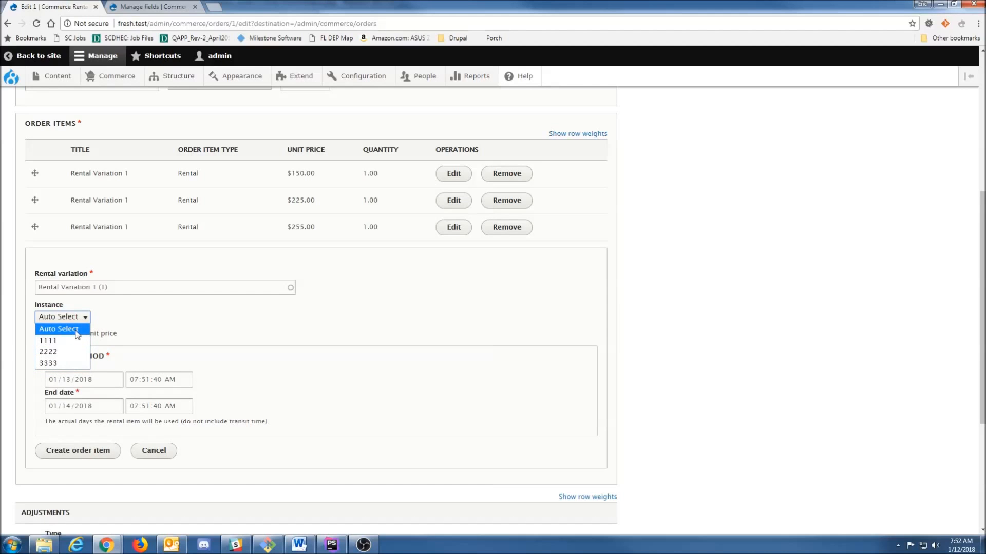
click(77, 331)
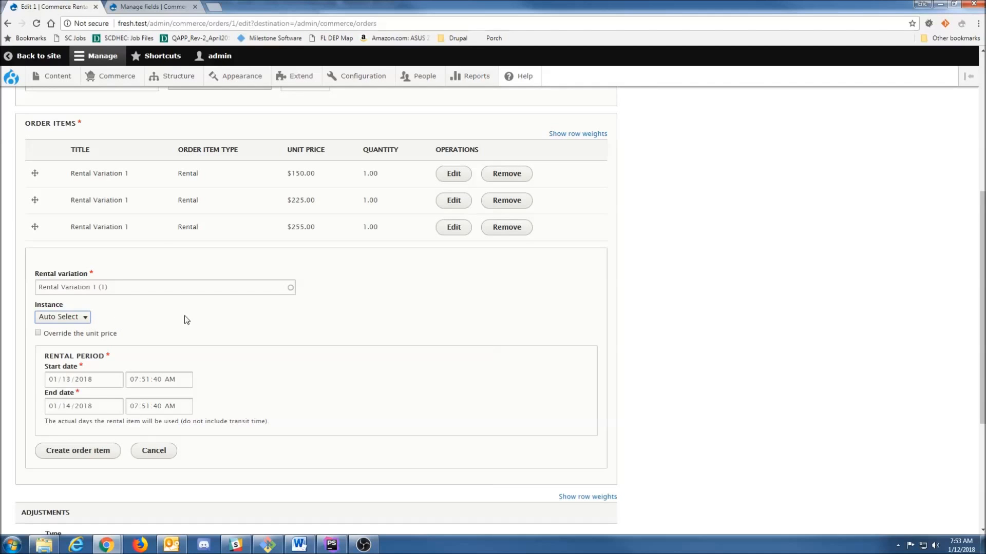
scroll(184, 319, down, 1)
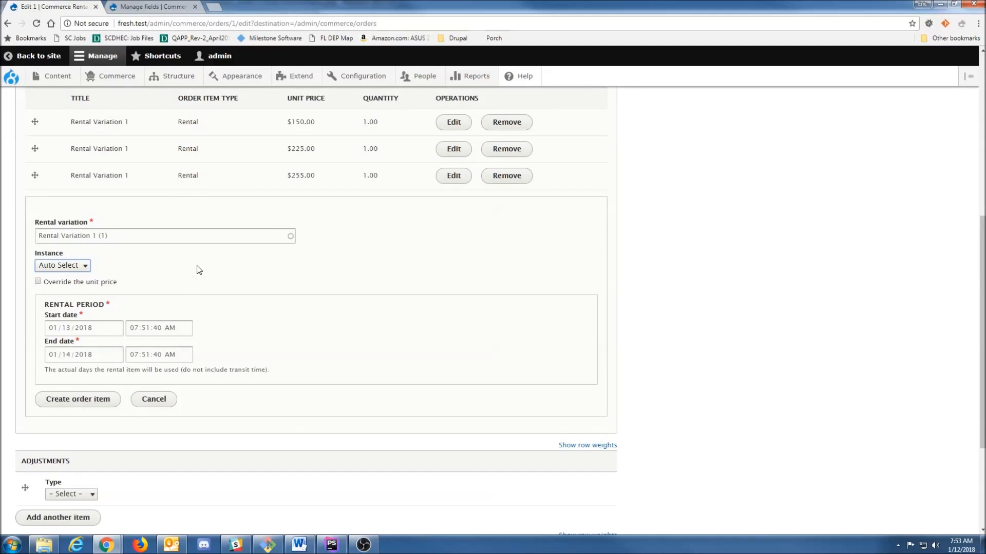
click(92, 405)
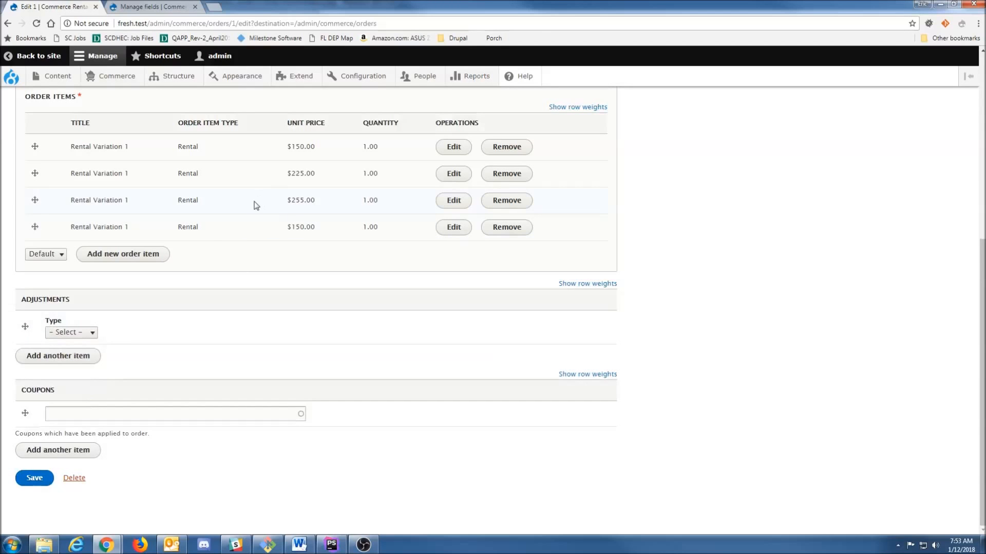
click(33, 479)
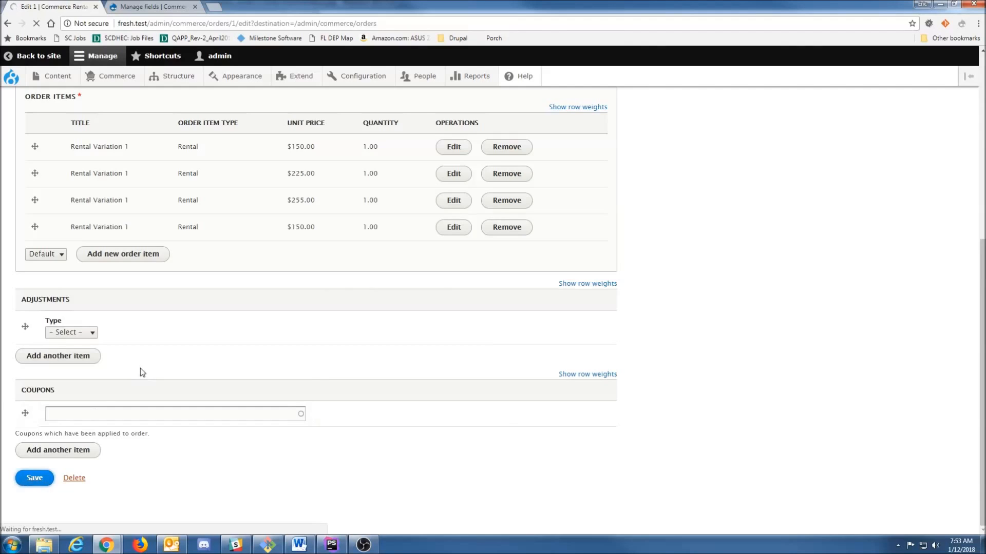
drag(36, 191, 184, 191)
click(34, 189)
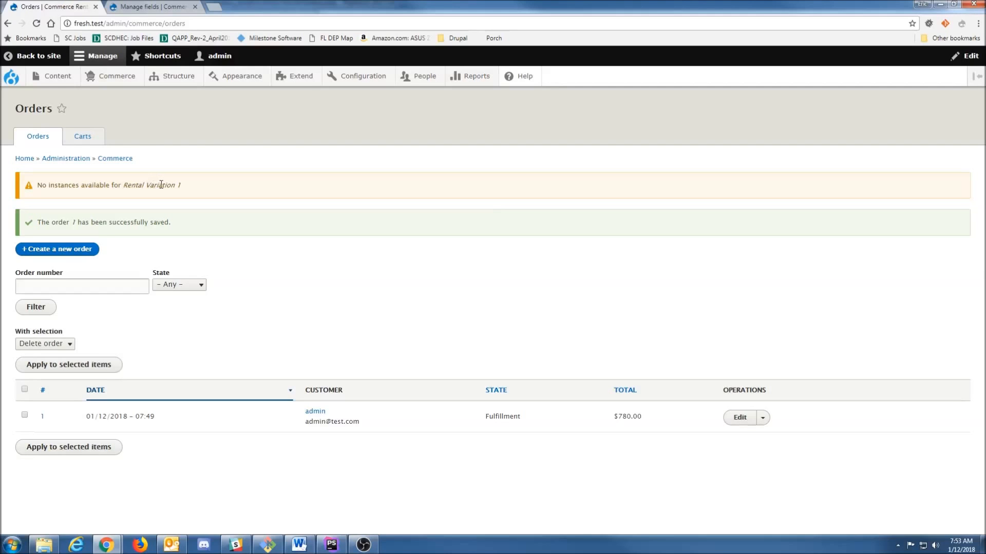
Reopen the order for editing, examine the fourth order item's instance and rental period, and close its form without changes.
click(736, 423)
scroll(447, 312, down, 5)
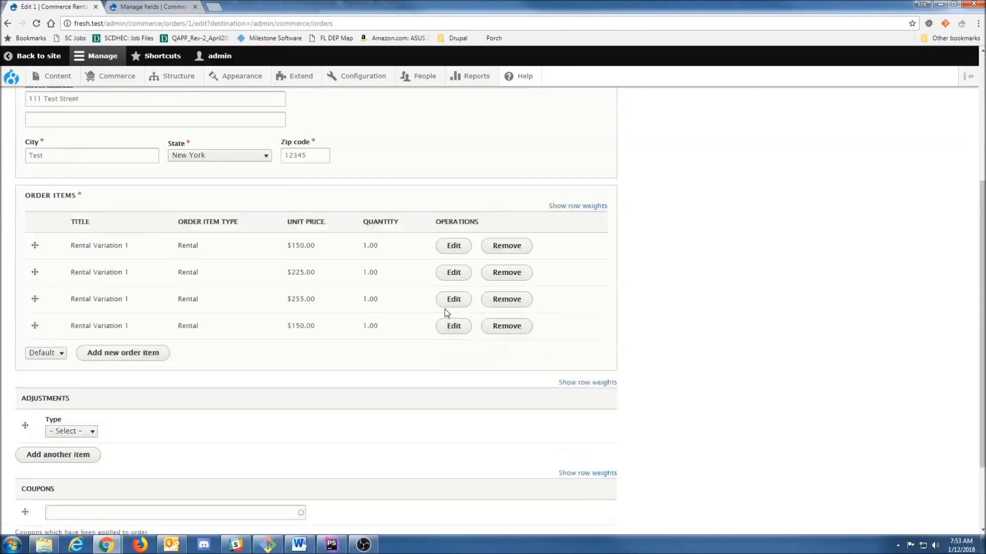
click(453, 285)
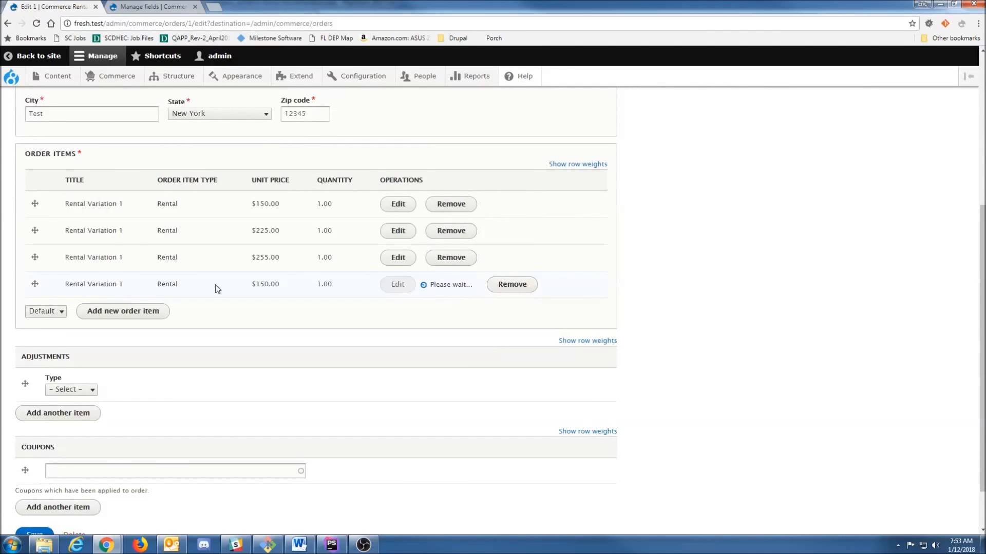
scroll(220, 287, down, 1)
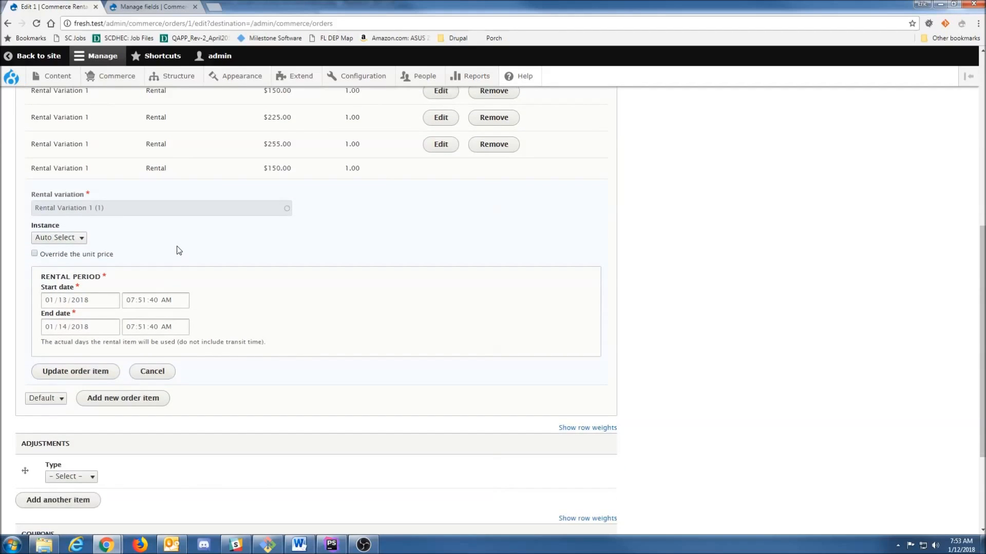
scroll(189, 241, down, 3)
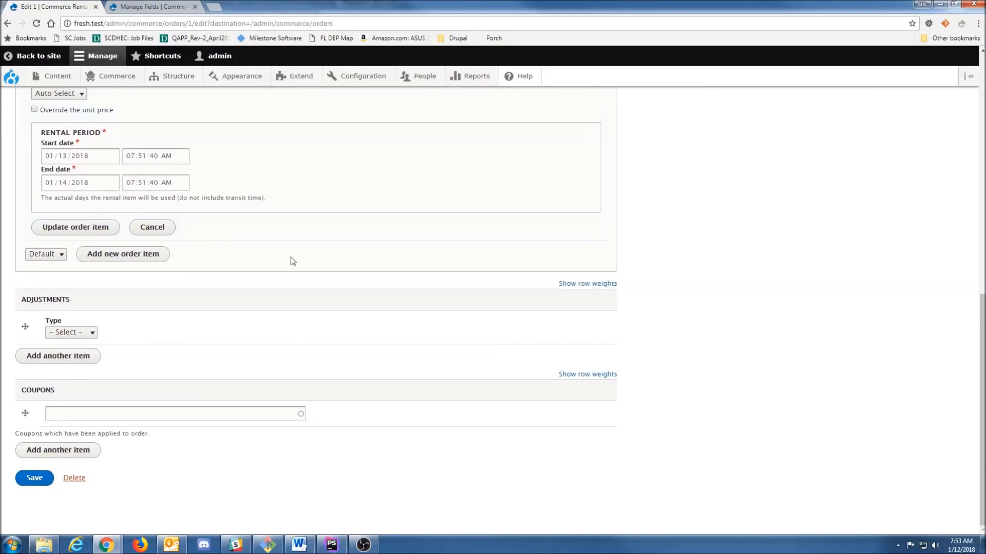
scroll(303, 258, up, 4)
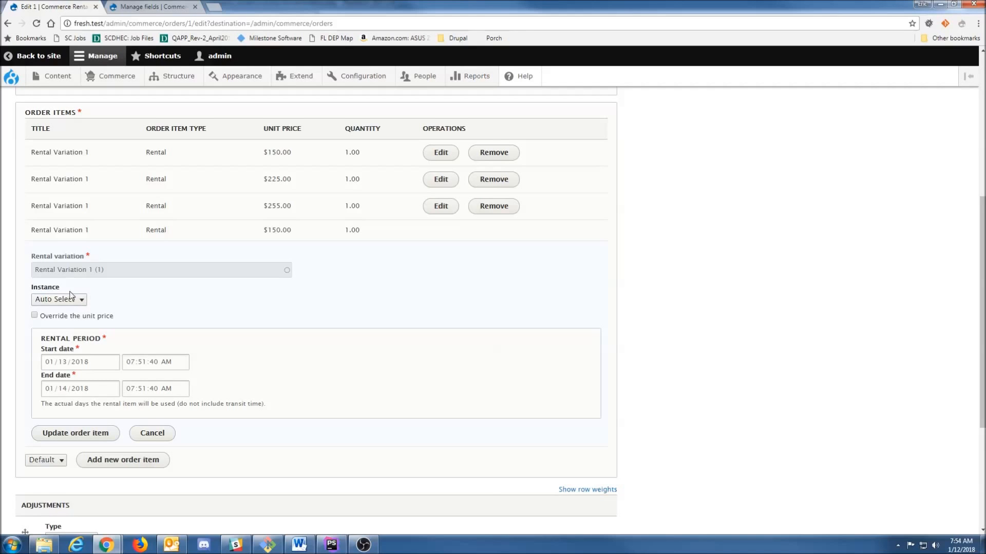
scroll(272, 306, up, 4)
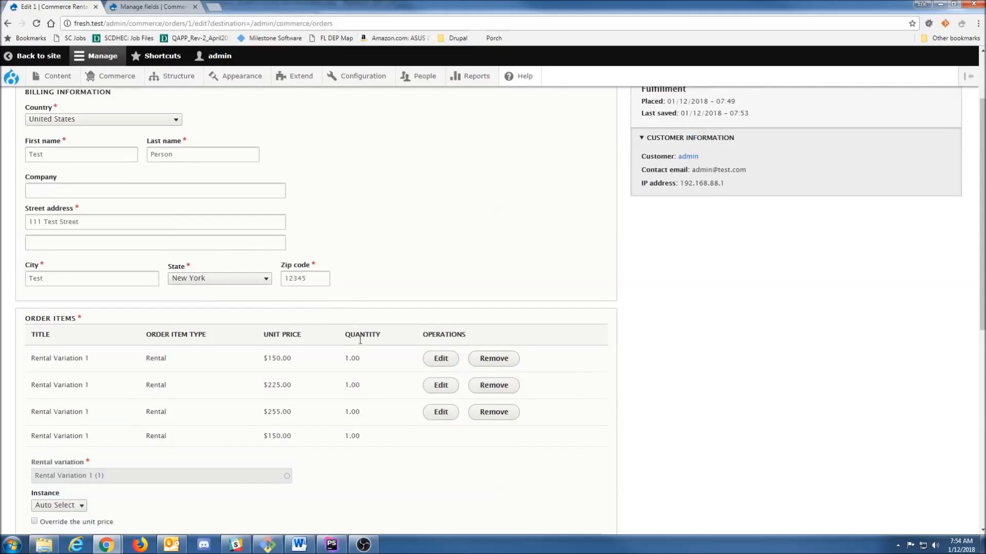
scroll(351, 373, up, 2)
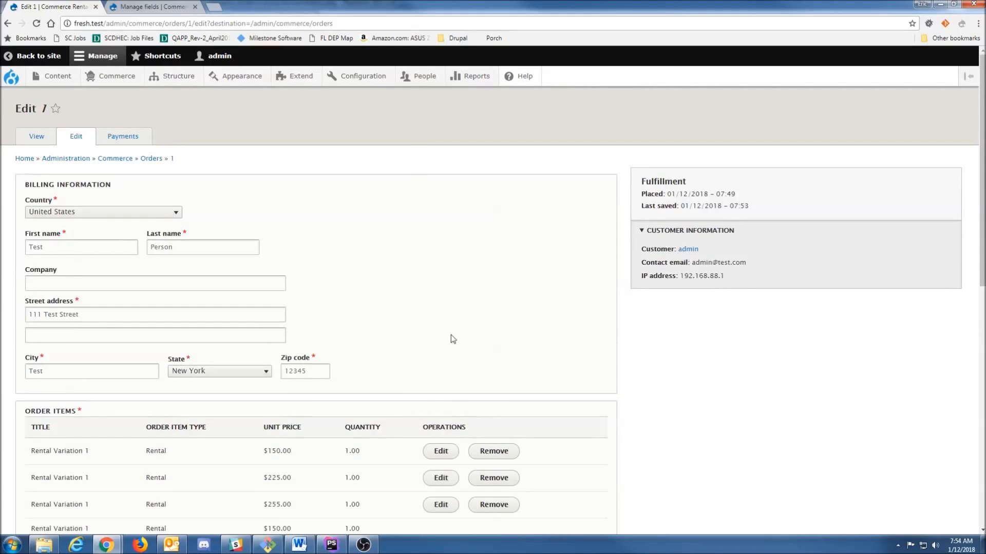
scroll(389, 384, down, 5)
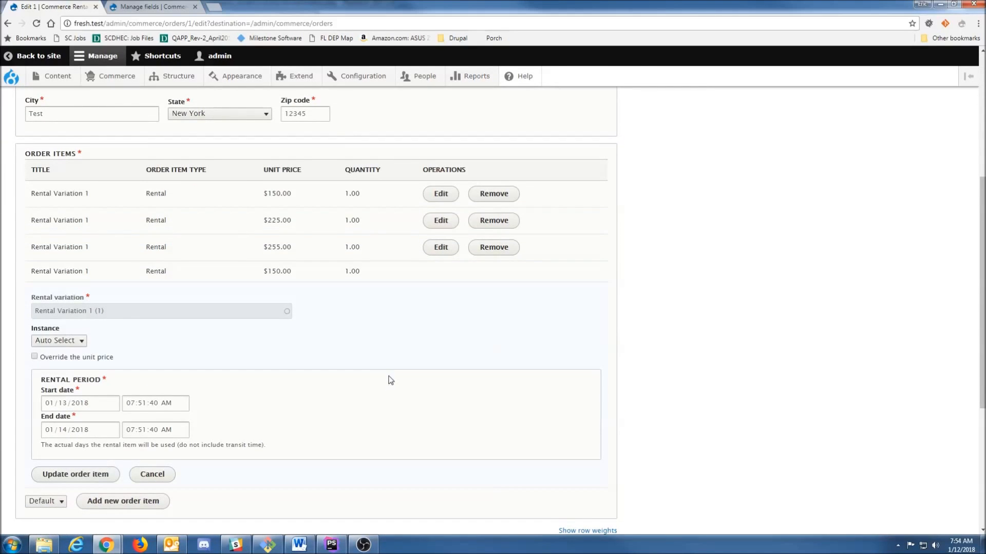
scroll(379, 330, down, 1)
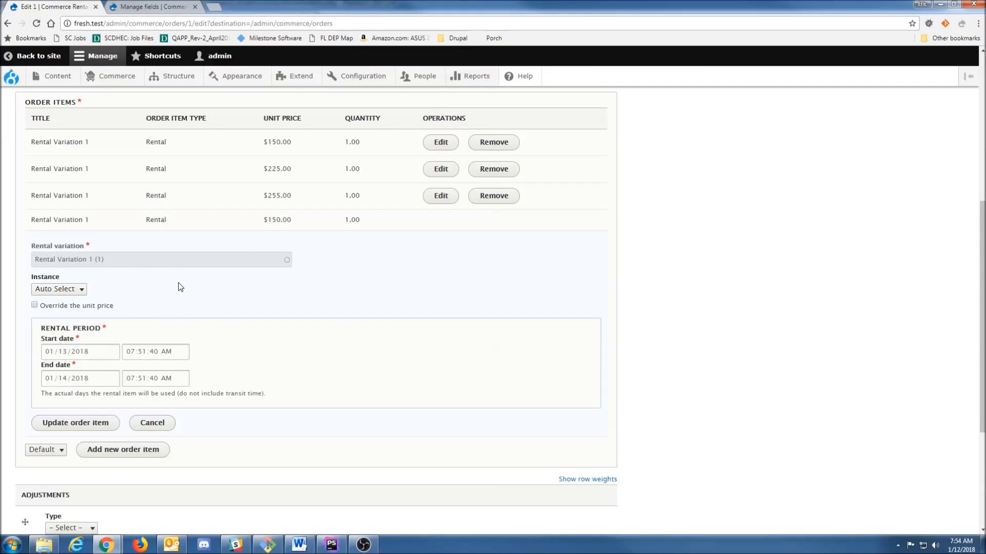
scroll(177, 277, down, 2)
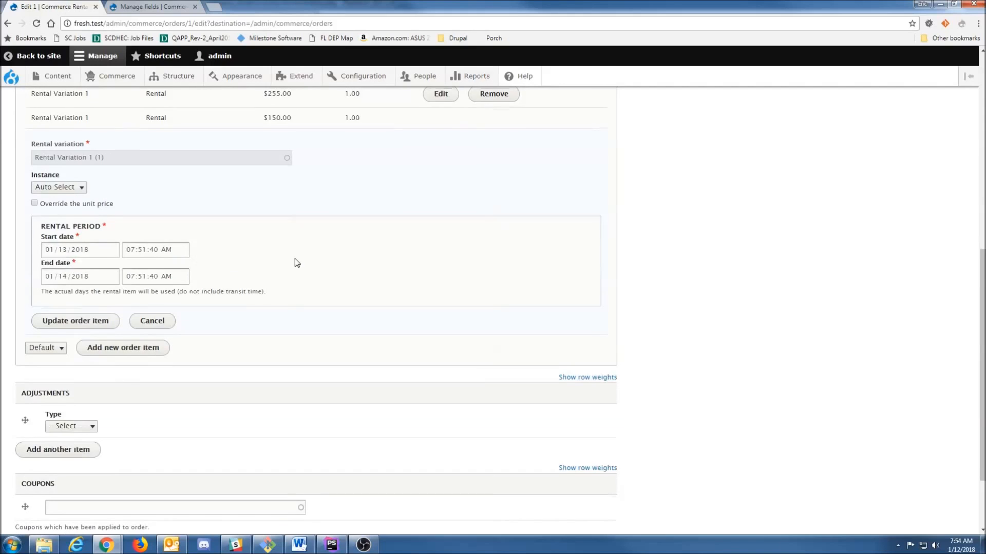
scroll(295, 262, up, 2)
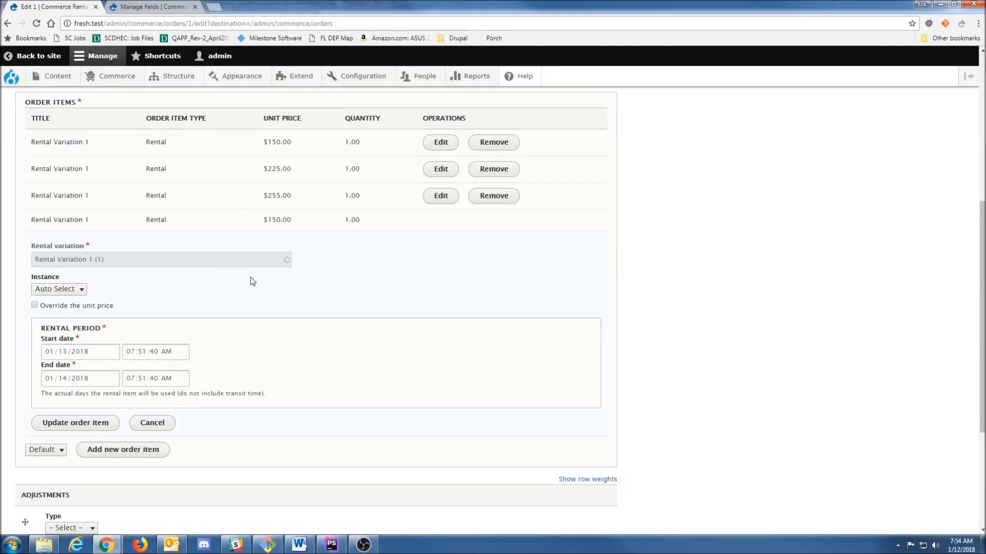
scroll(252, 321, down, 1)
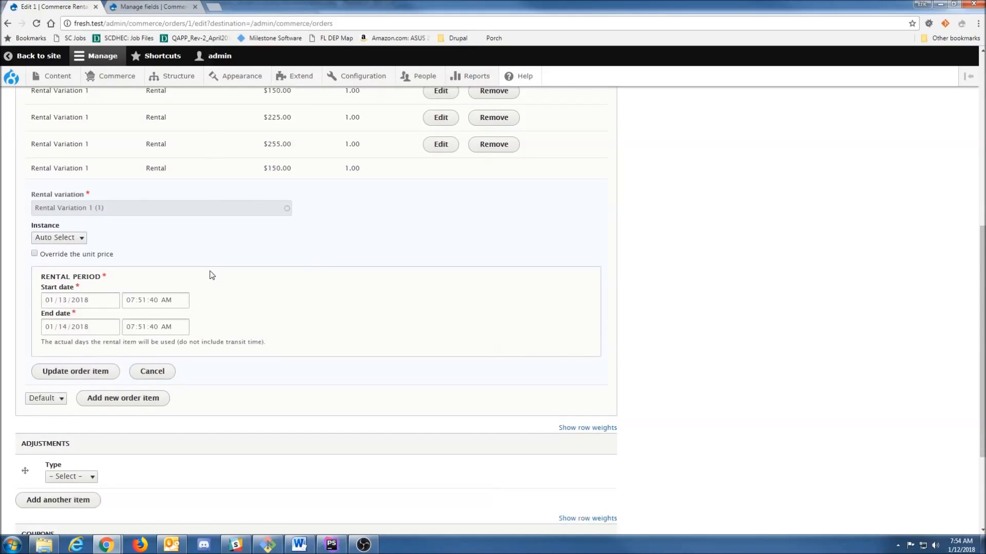
click(164, 372)
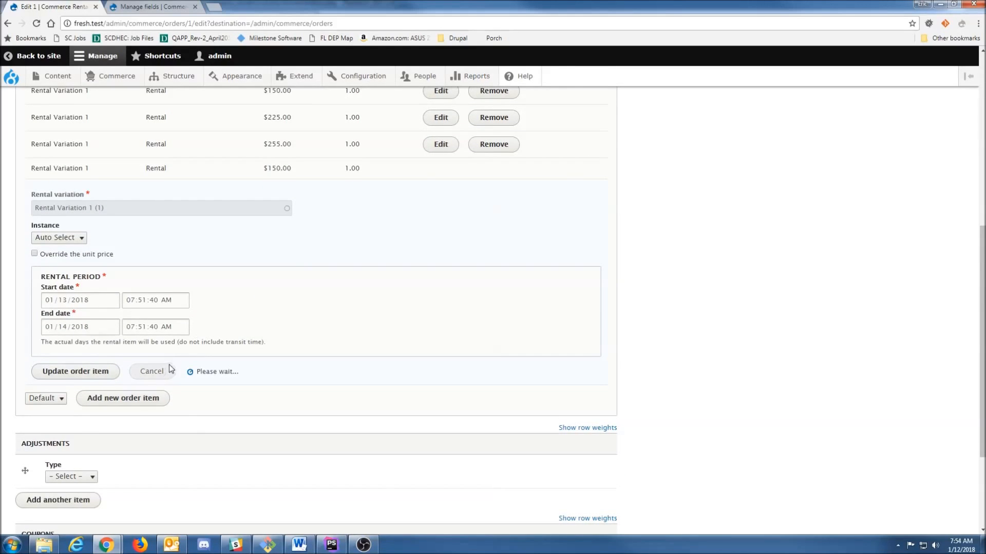
Remove the fourth Rental Variation 1 order item and save the order.
click(454, 231)
click(47, 228)
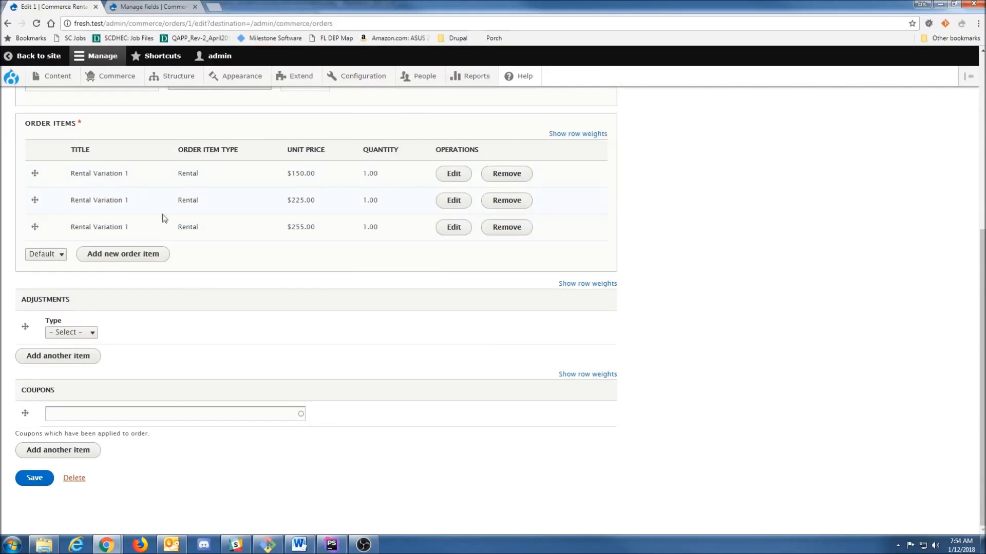
click(34, 479)
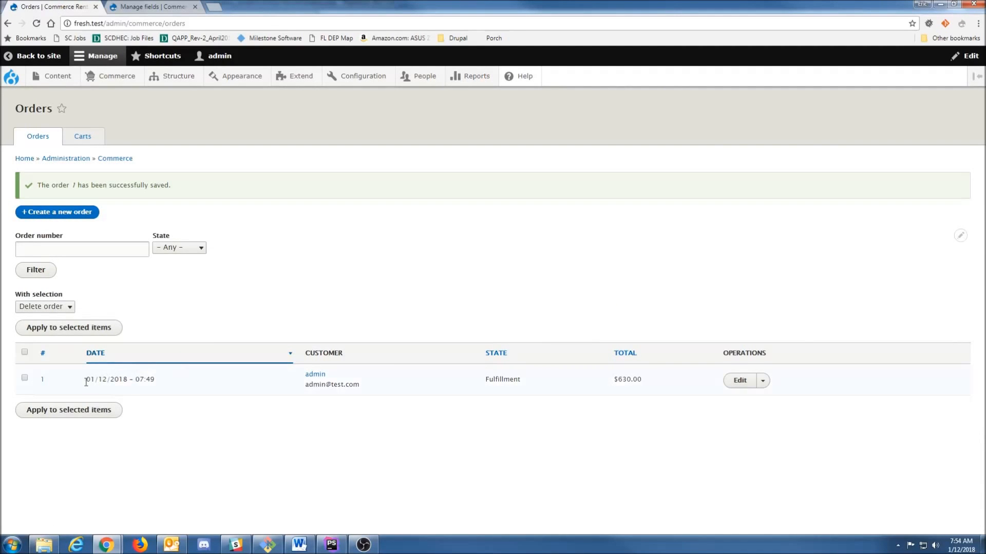
Open the saved order's details and move the order from fulfillment to out.
click(42, 381)
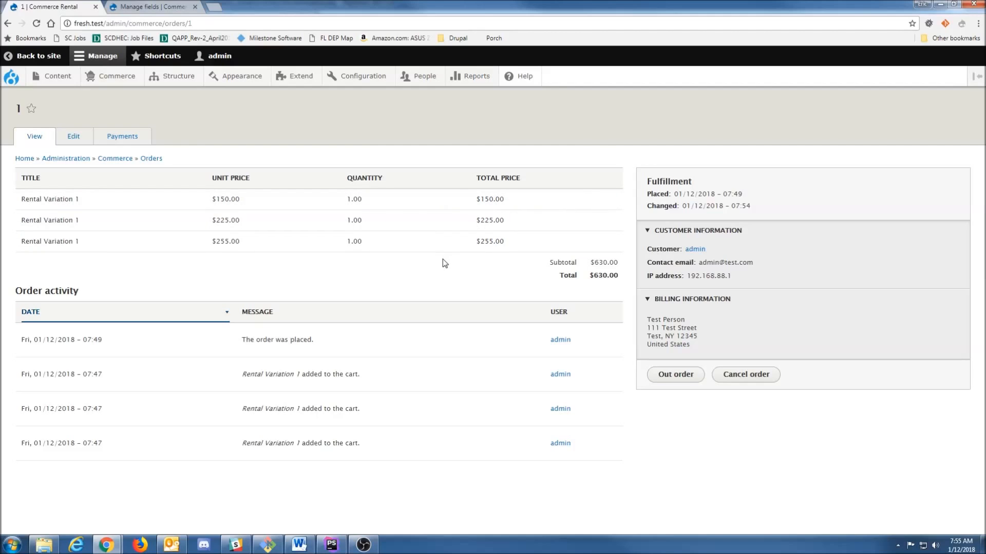
click(667, 379)
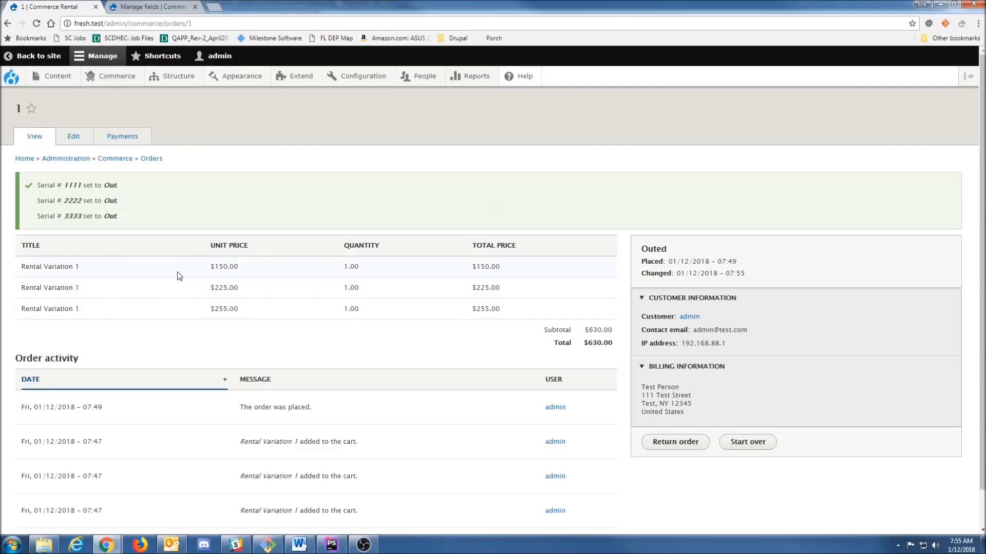
Open the Rentals list in a new tab and check the states of Rental Variation 1's instances in Rental 1.
mouse_move(128, 80)
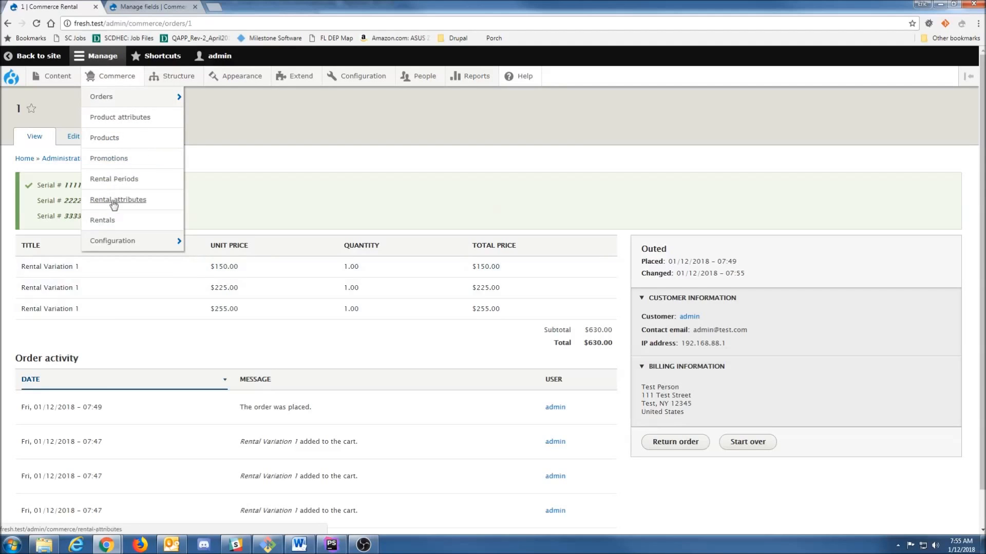
right_click(110, 220)
click(131, 227)
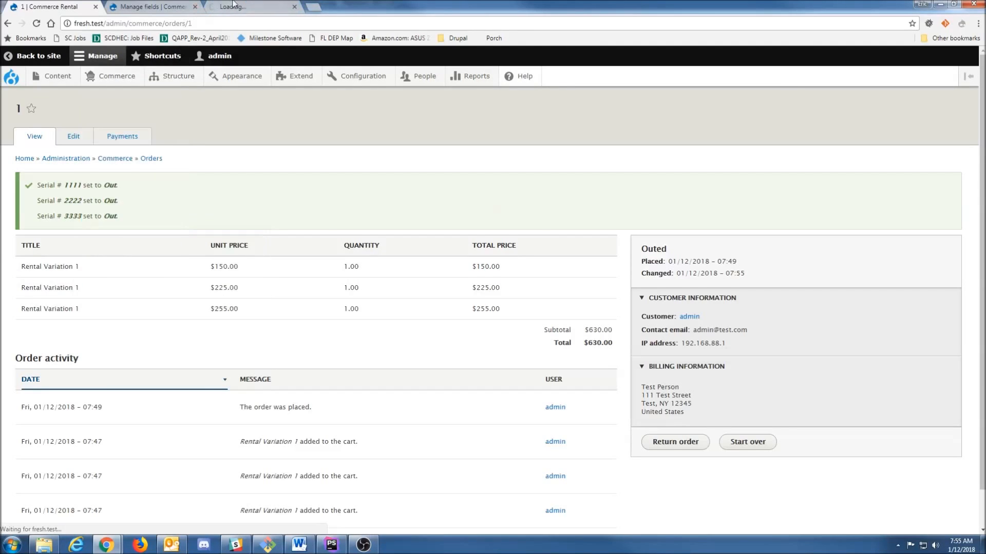
click(233, 8)
click(653, 324)
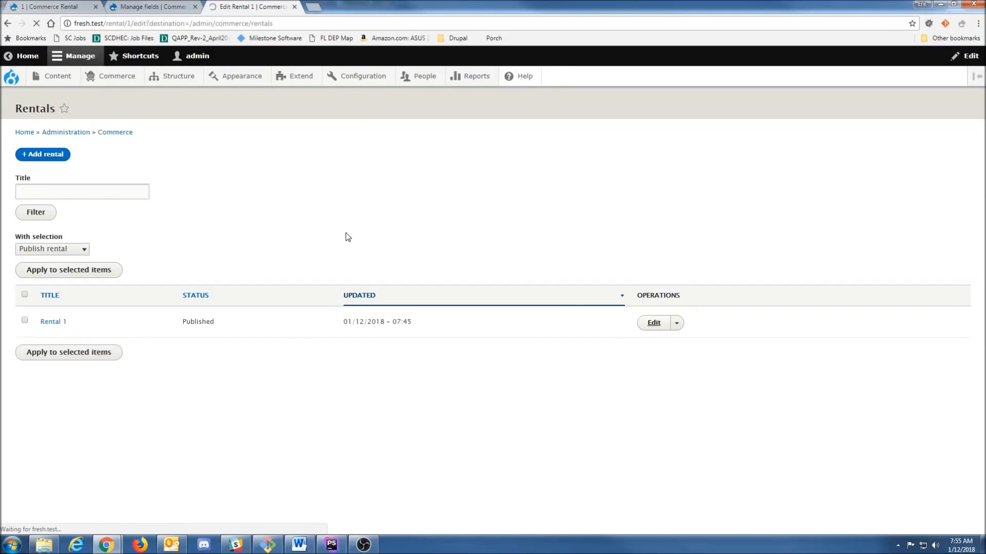
scroll(315, 368, down, 1)
click(323, 389)
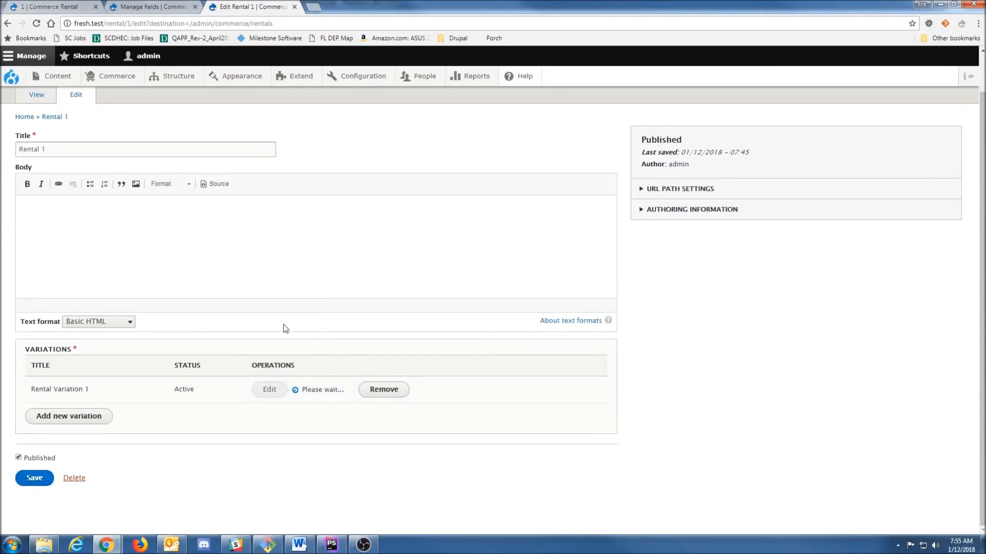
scroll(292, 245, down, 10)
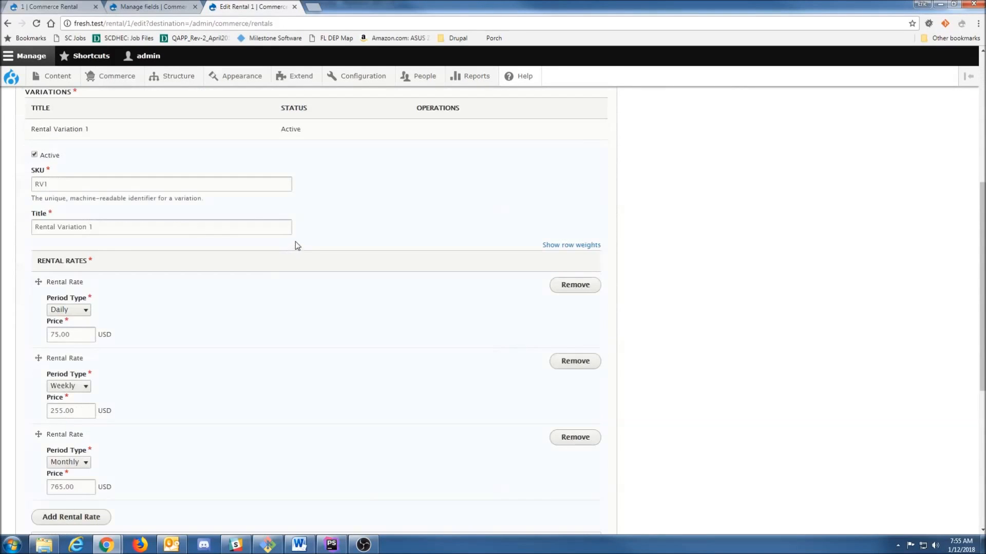
scroll(295, 239, down, 1)
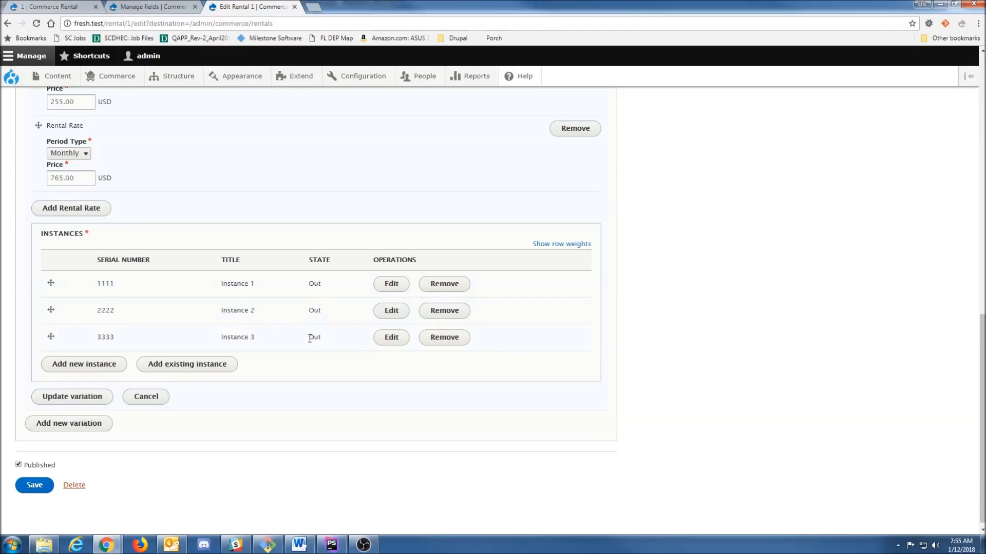
Go back to the order's details, mark the order as returned and check its instances' states.
click(48, 7)
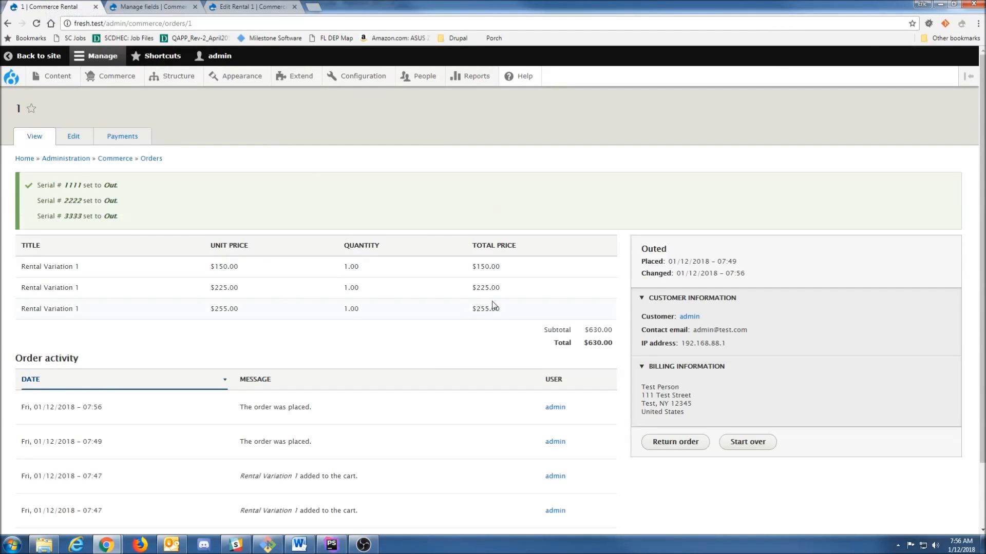
scroll(494, 307, down, 1)
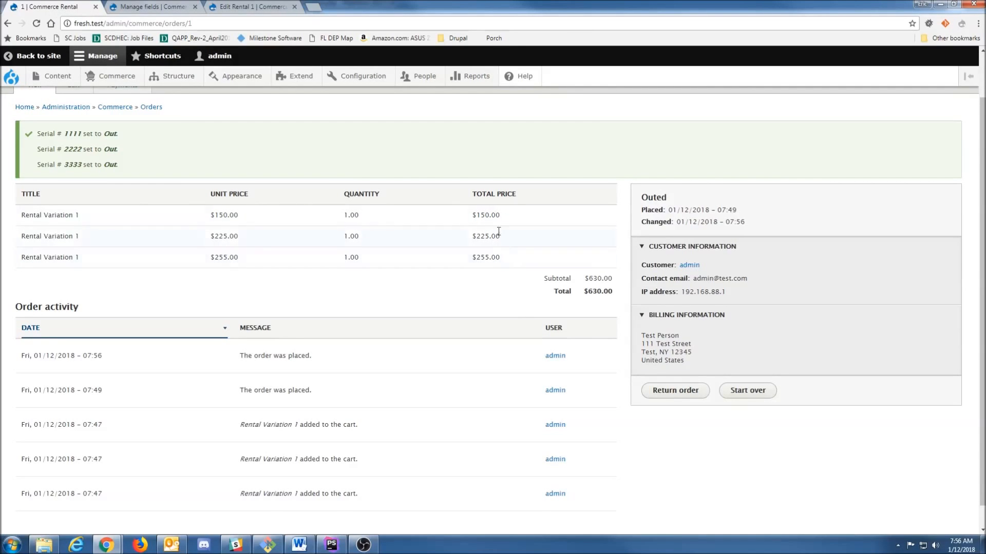
click(675, 391)
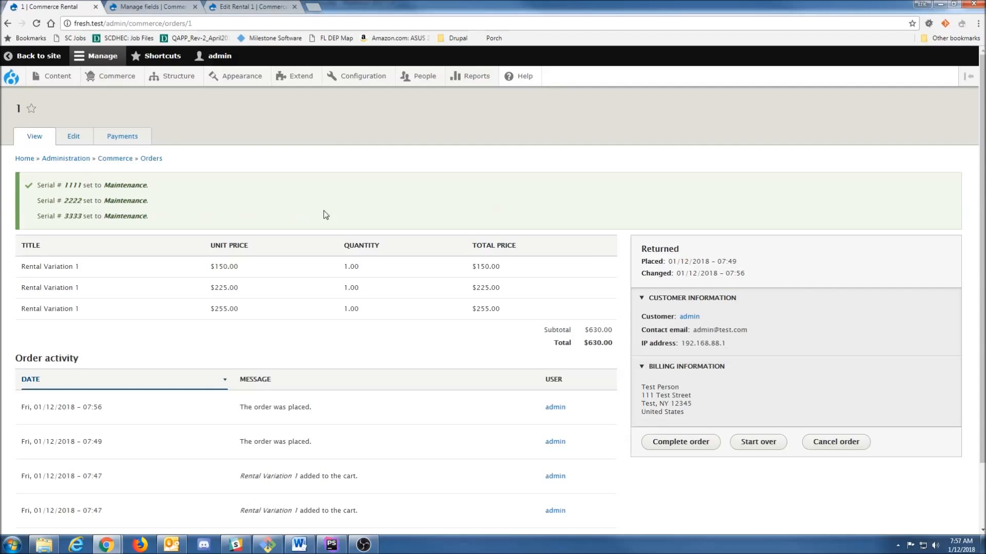
scroll(323, 214, down, 1)
scroll(325, 214, up, 1)
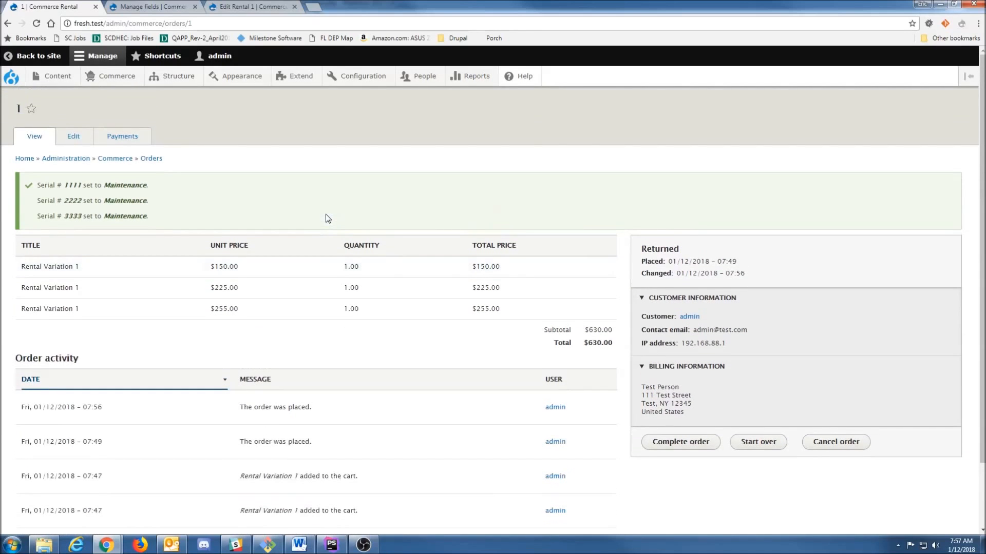